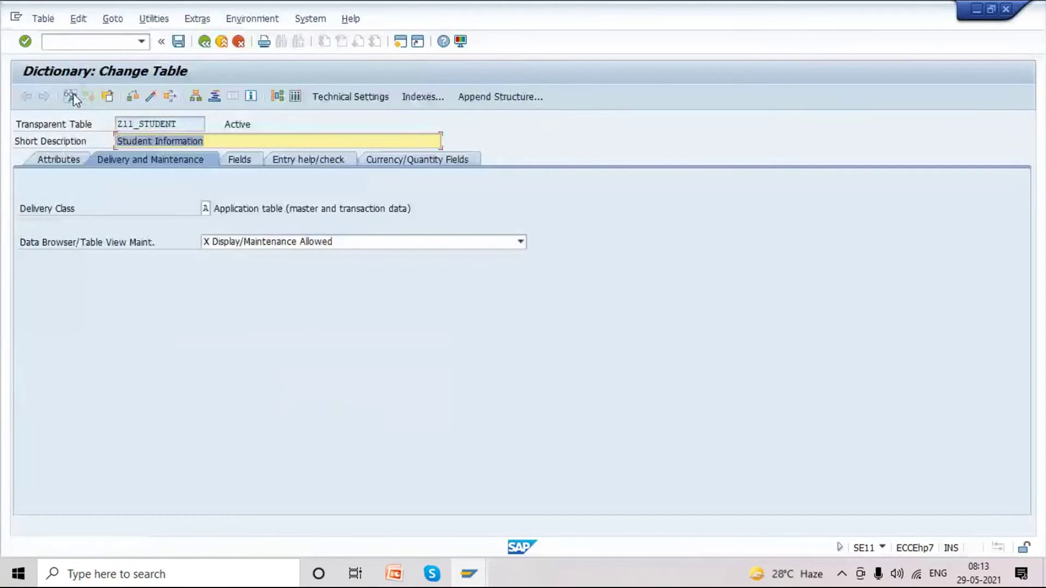
pyautogui.click(72, 96)
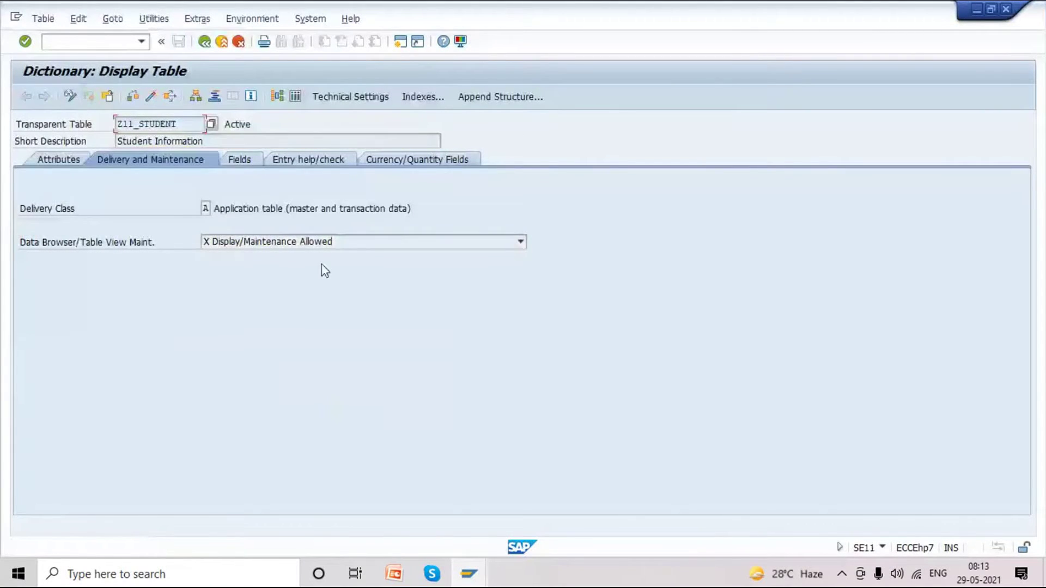
pyautogui.click(353, 243)
pyautogui.click(84, 112)
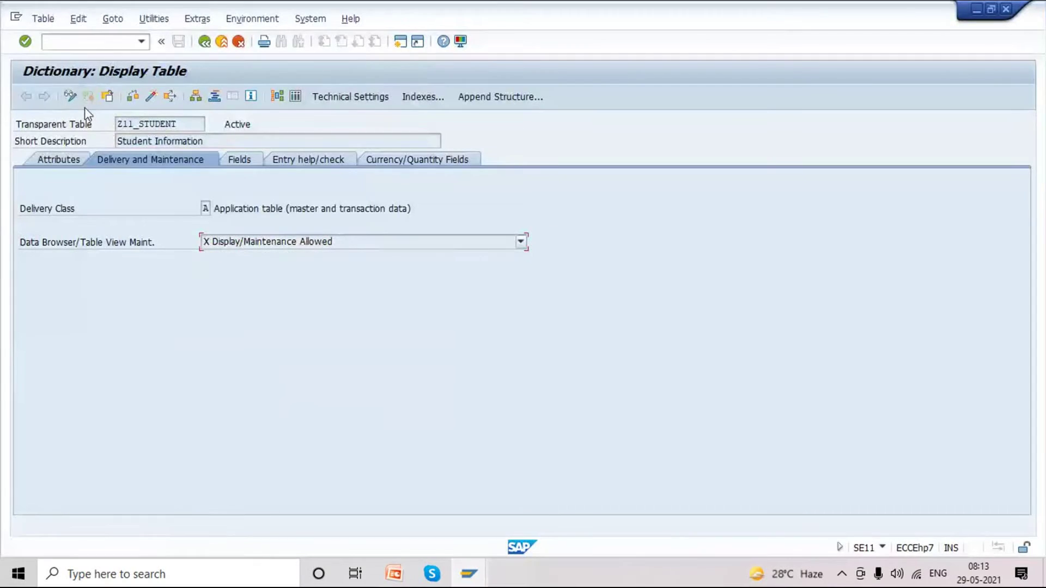
pyautogui.click(71, 97)
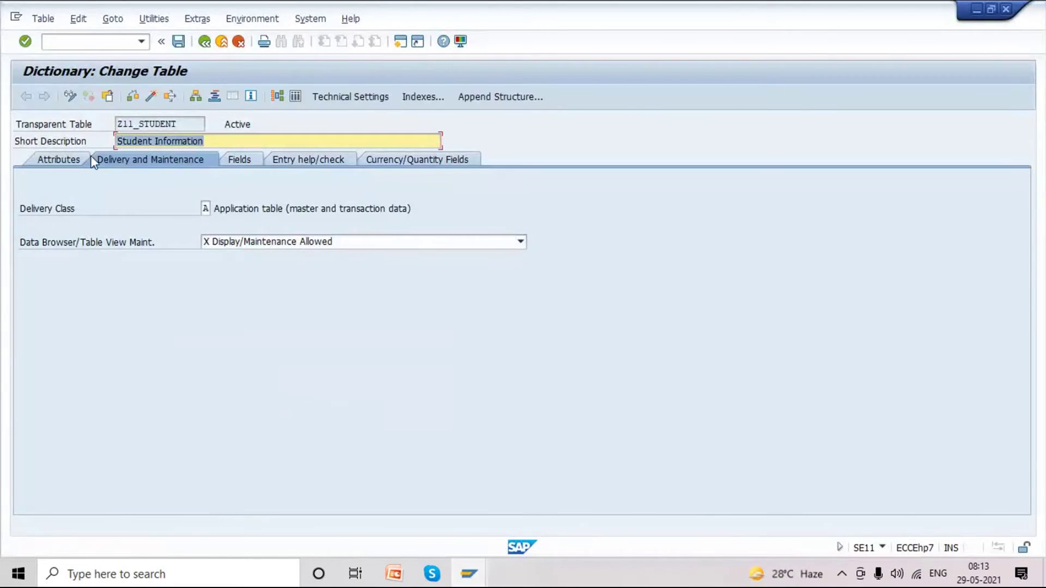
# Open the Table Maintenance Generator for the Z11_STUDENT table.
pyautogui.click(152, 20)
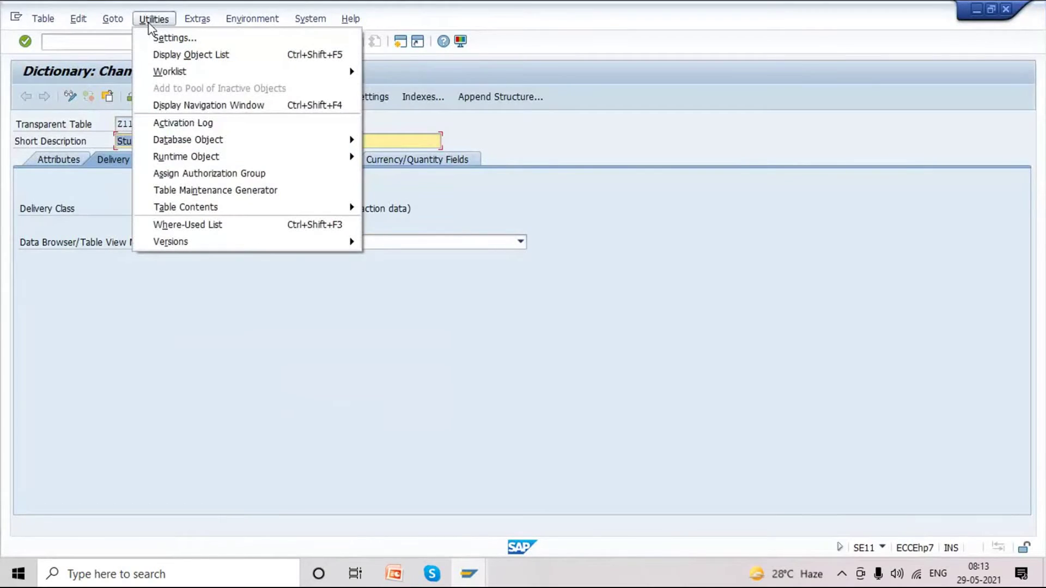
pyautogui.click(191, 194)
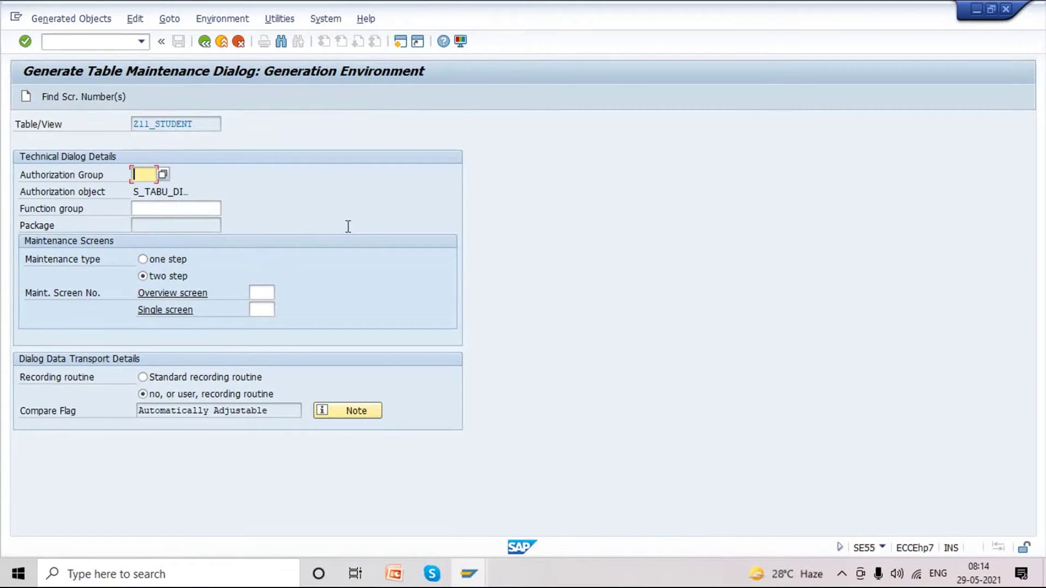
pyautogui.press('Tab')
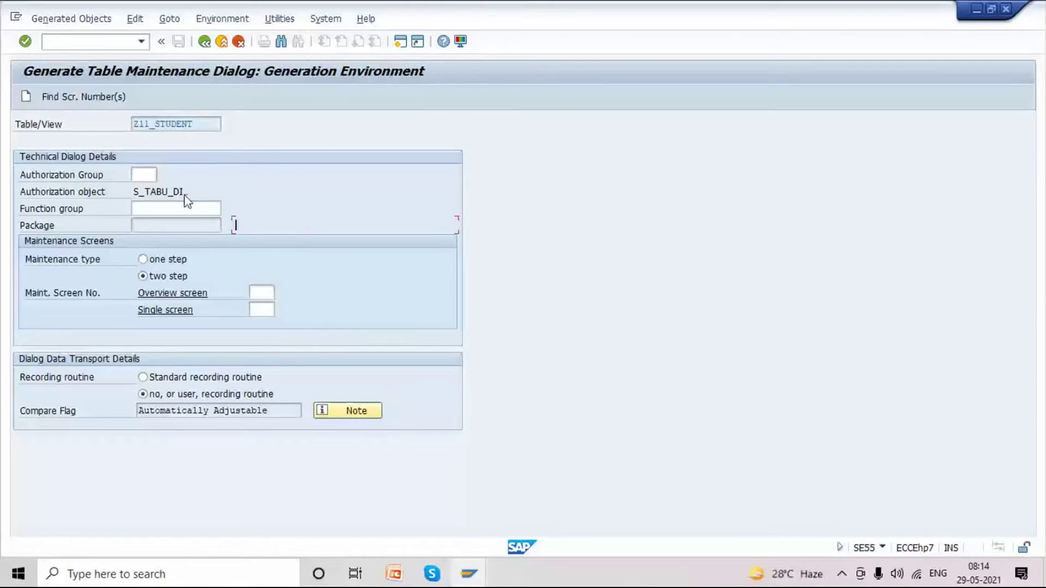
# Look up the possible authorization groups and choose &NC& (w/o auth. group) for the maintenance dialog.
pyautogui.click(149, 176)
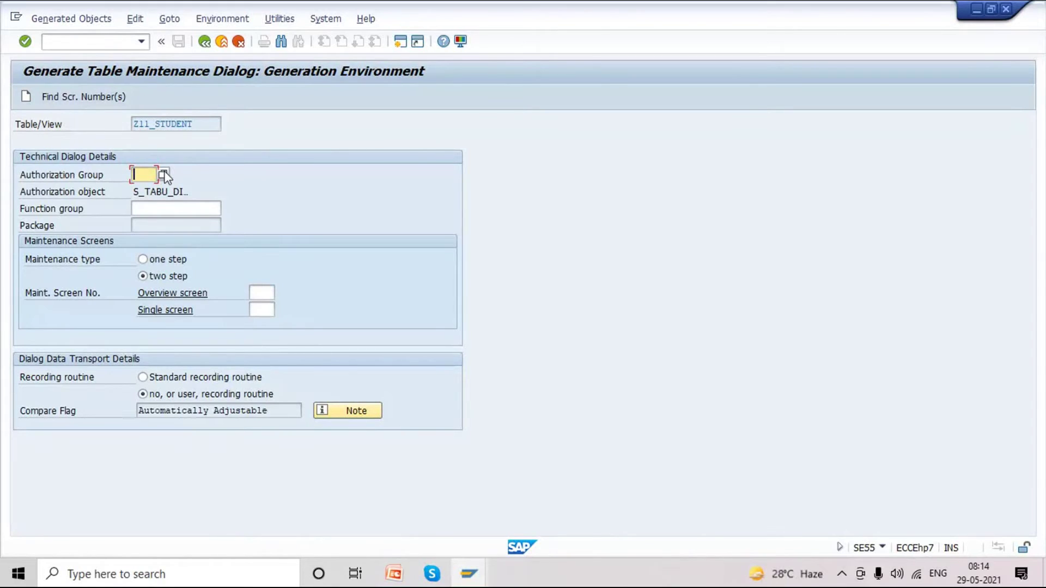
pyautogui.click(165, 175)
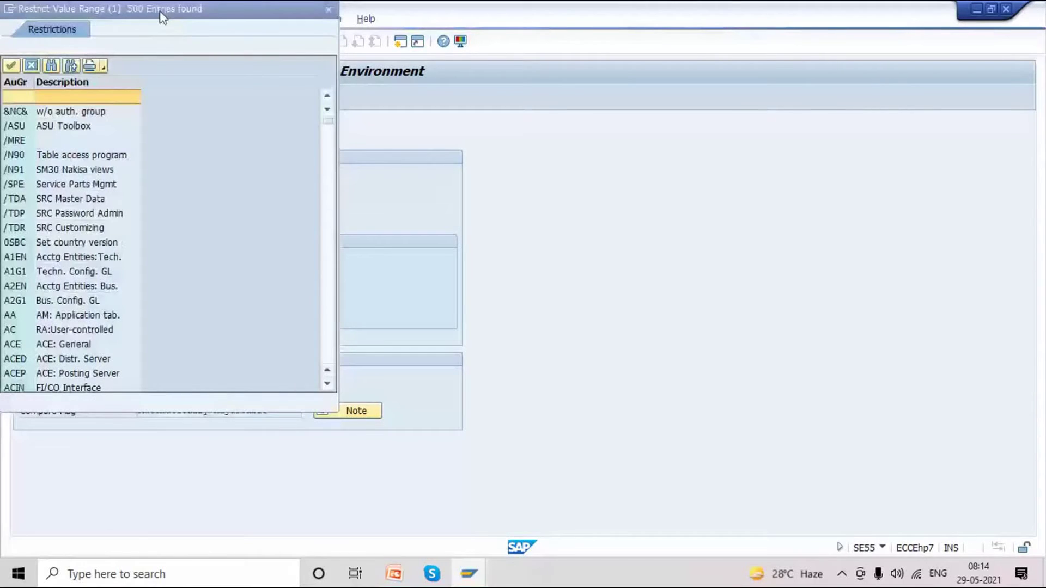
pyautogui.moveTo(162, 18); pyautogui.dragTo(570, 96)
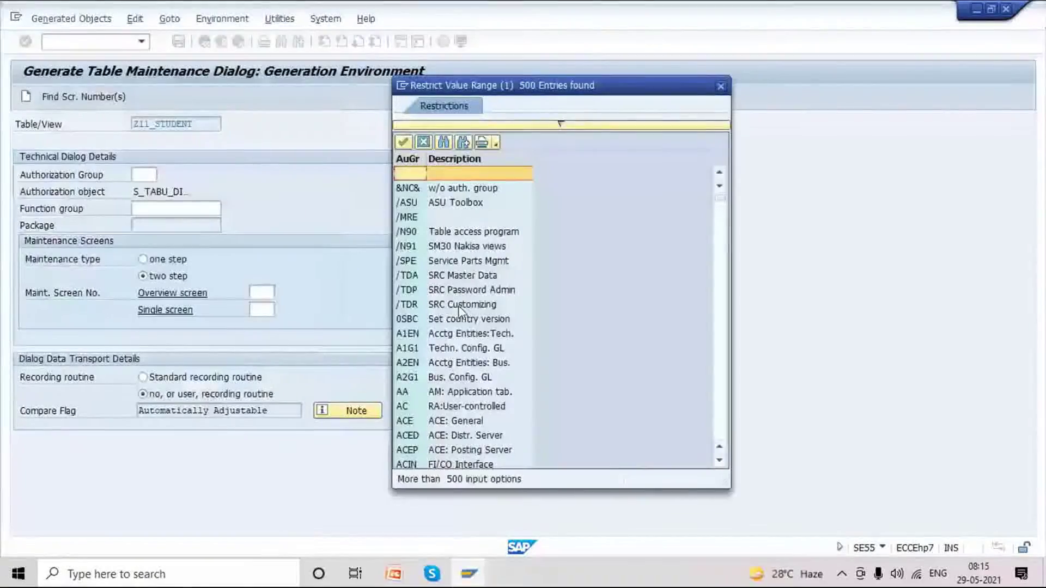
pyautogui.scroll(-4, 452, 297)
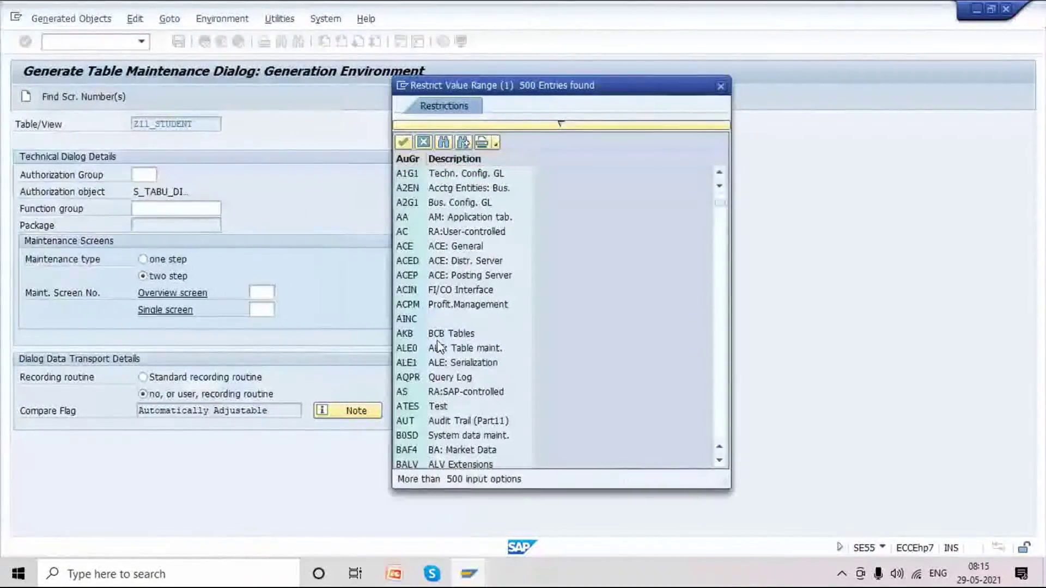
pyautogui.scroll(-6, 439, 349)
pyautogui.scroll(-3, 439, 348)
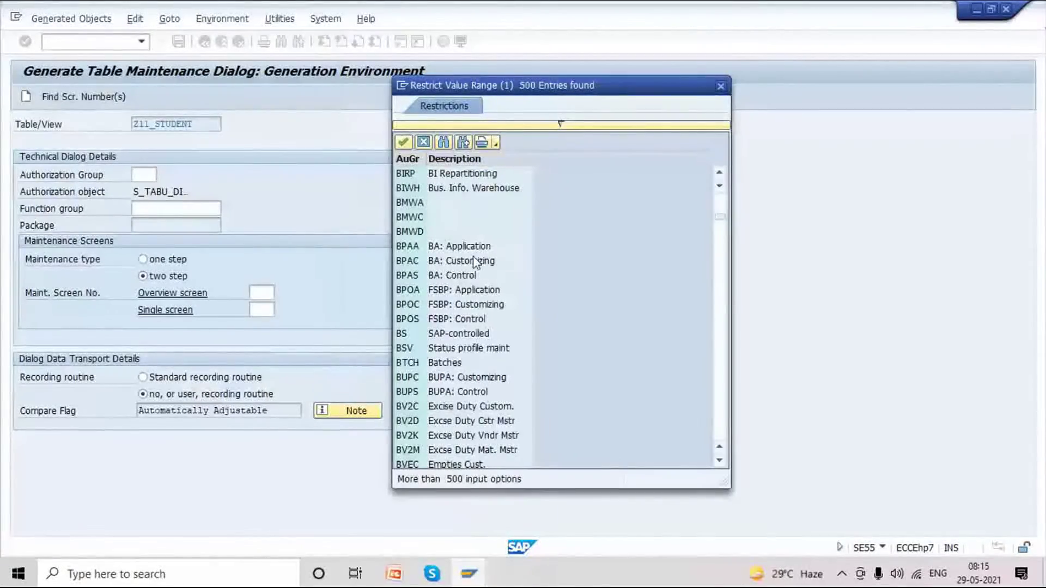
pyautogui.scroll(7, 475, 263)
pyautogui.scroll(-8, 475, 263)
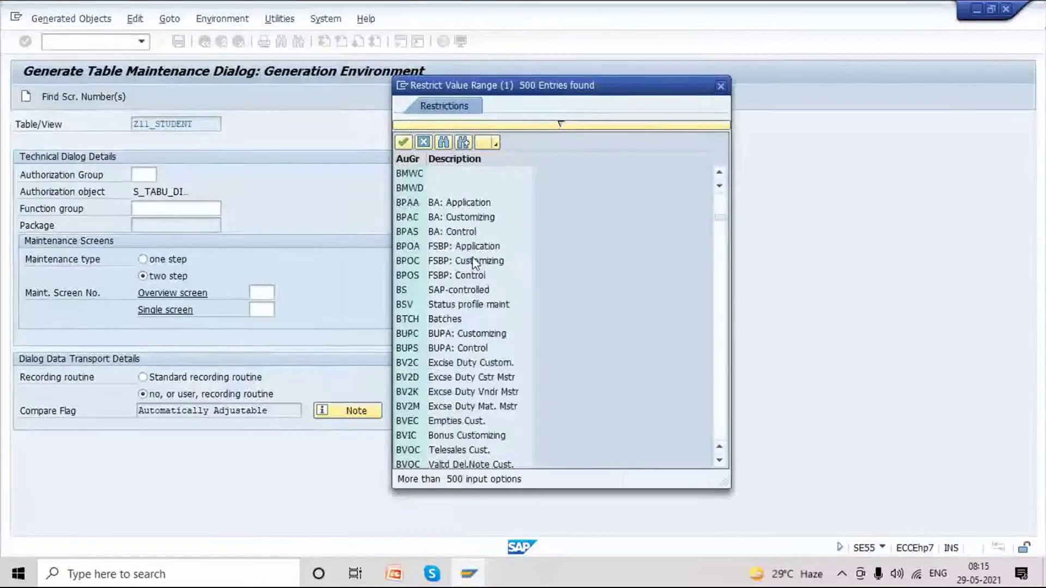
pyautogui.scroll(15, 475, 263)
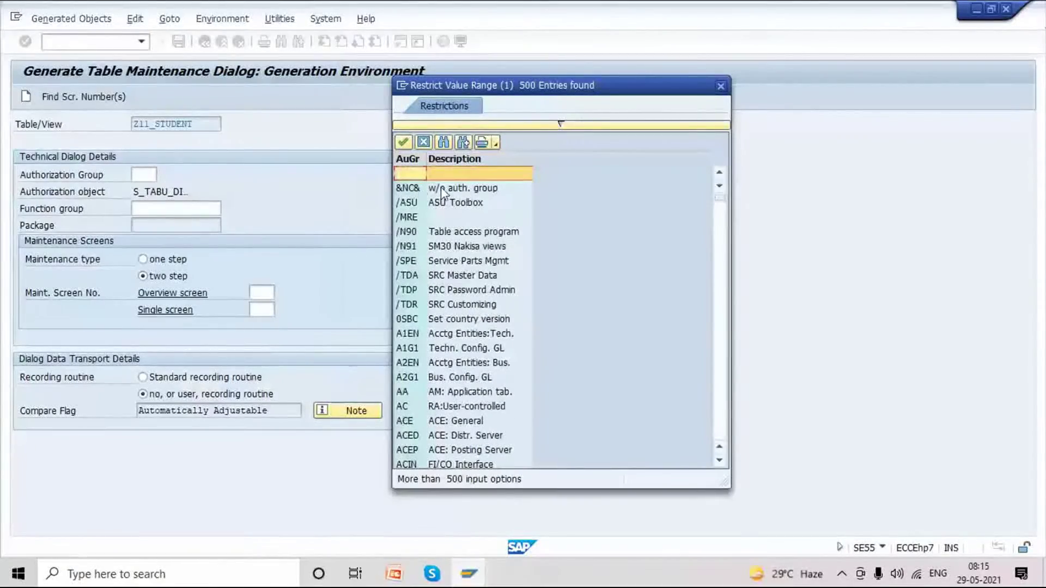
pyautogui.doubleClick(443, 187)
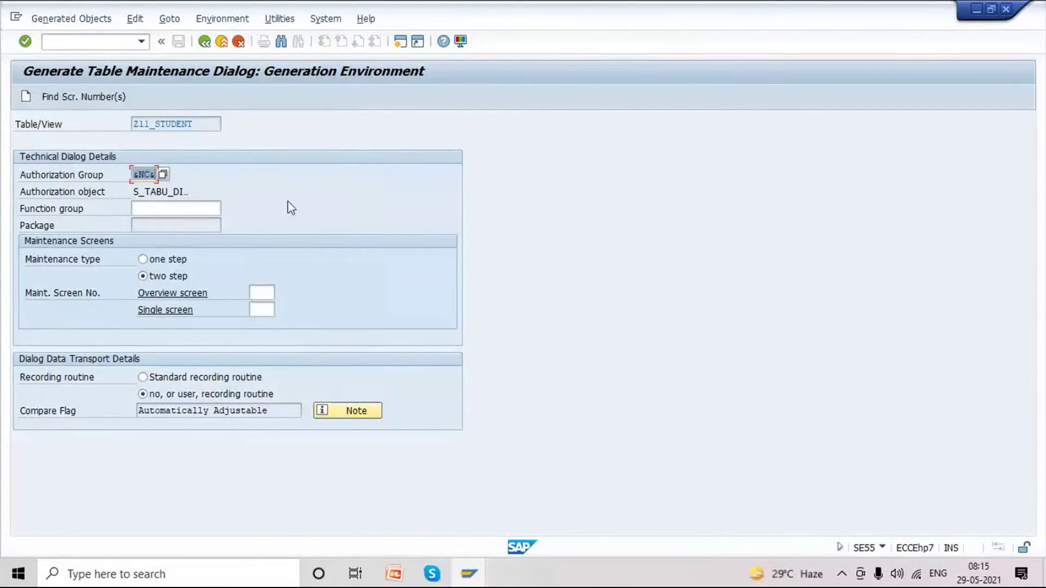
# Set the function group to Z11_STUDENT by copying the table name, and choose the one step maintenance type.
pyautogui.click(154, 210)
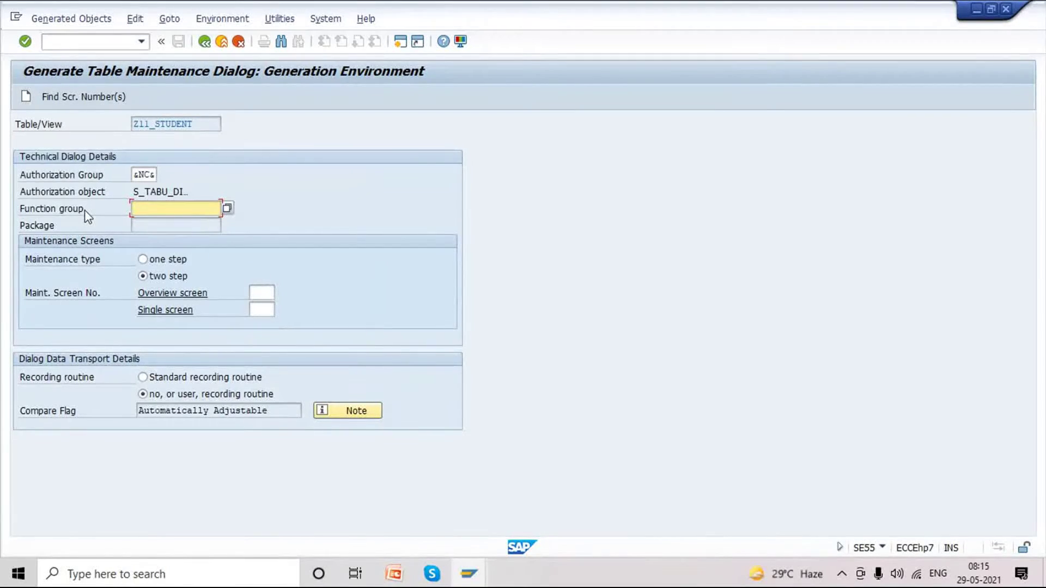
pyautogui.click(22, 215)
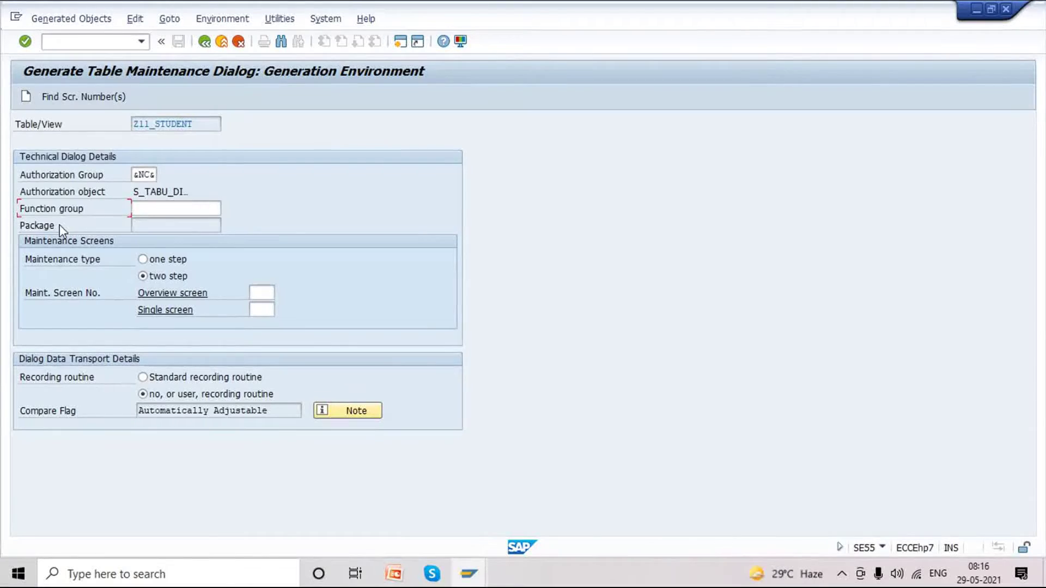
pyautogui.click(145, 209)
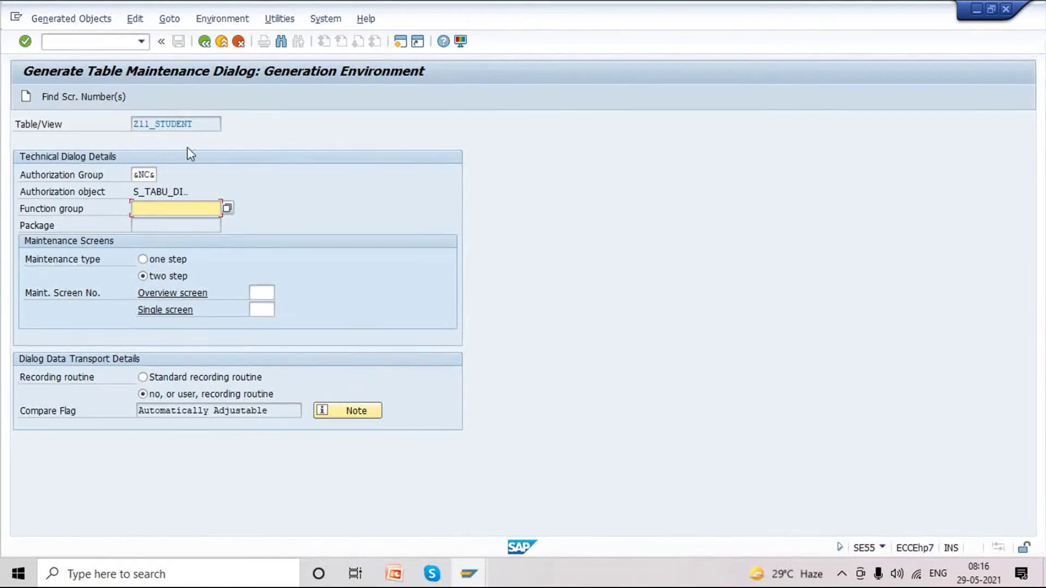
pyautogui.moveTo(192, 125); pyautogui.dragTo(131, 124)
pyautogui.hotkey('ctrl', 'c')
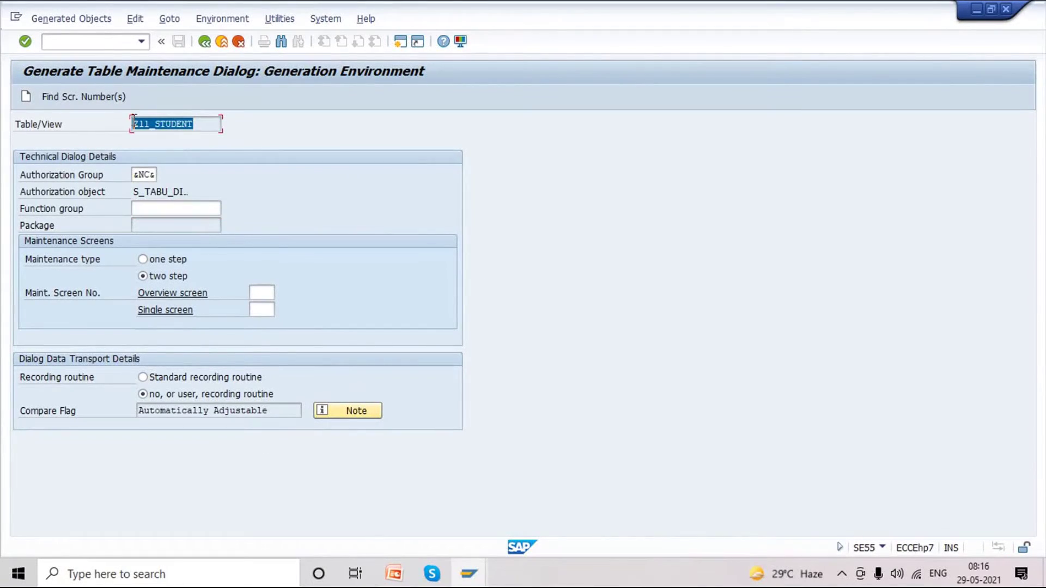
pyautogui.click(163, 207)
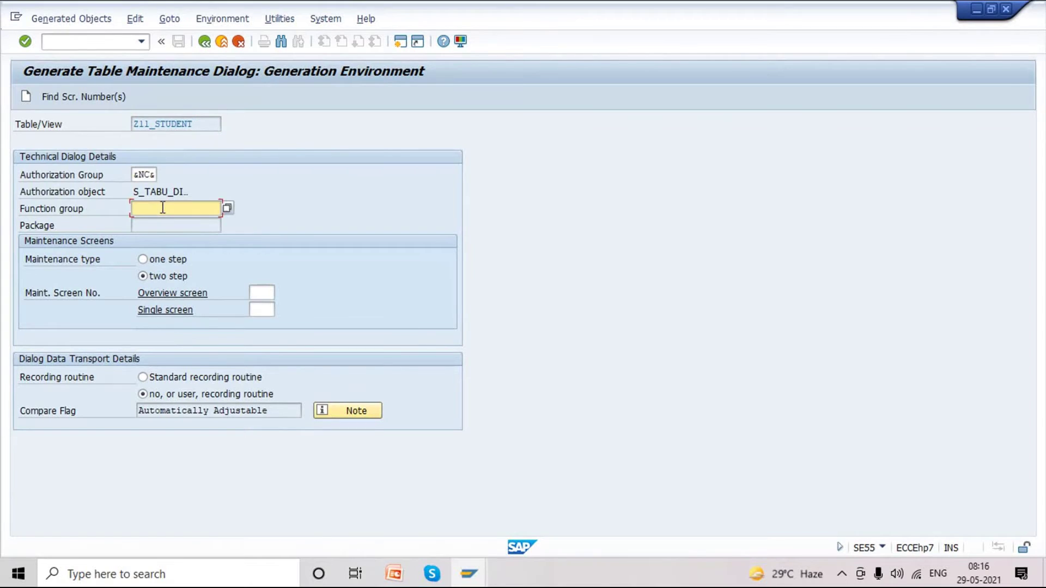
pyautogui.hotkey('ctrl', 'v')
pyautogui.click(143, 259)
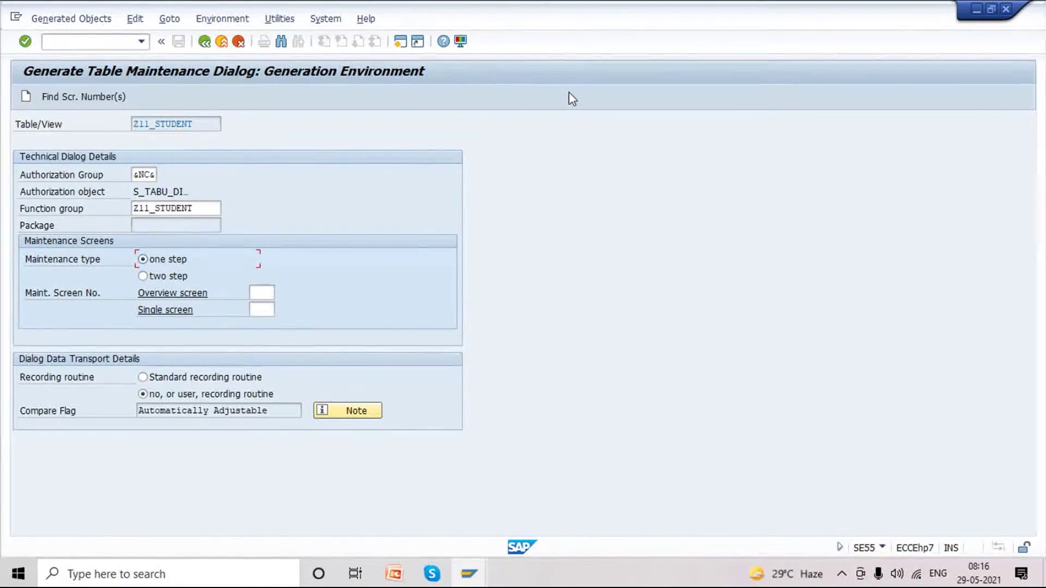
pyautogui.click(143, 260)
# Set the overview screen number to 0001.
pyautogui.click(264, 294)
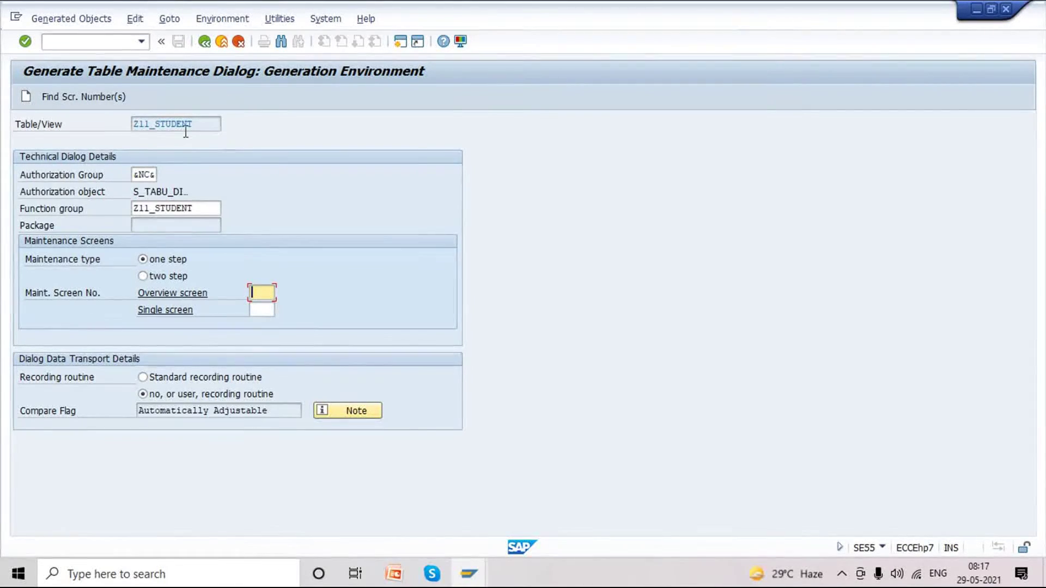
pyautogui.write('0001')
pyautogui.moveTo(252, 292); pyautogui.dragTo(282, 293)
pyautogui.press('Home')
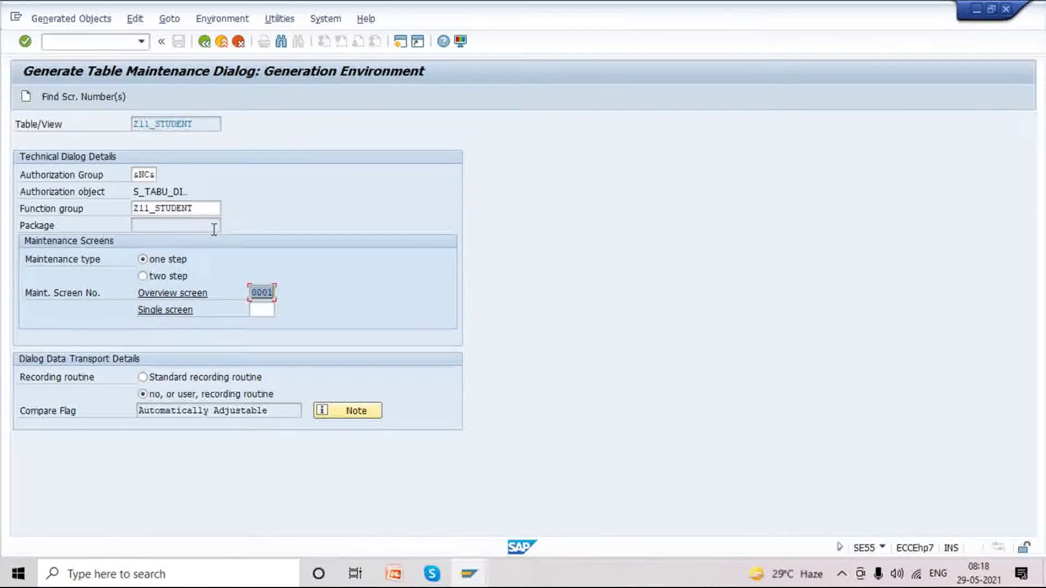
# Look up the free screen number ranges for function group Z11_STUDENT with Find Scr. Number(s).
pyautogui.click(78, 100)
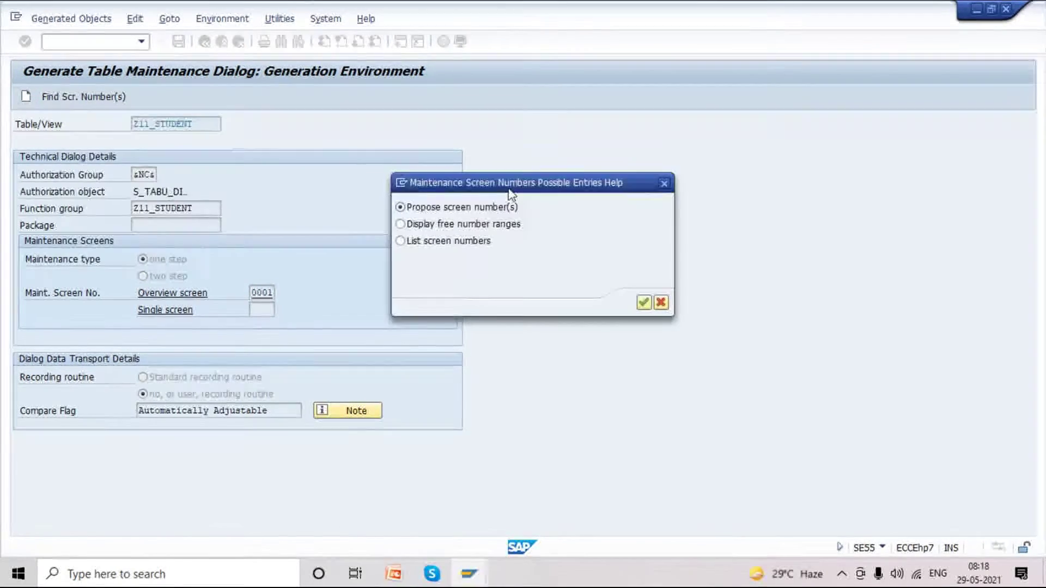
pyautogui.click(474, 224)
pyautogui.click(681, 301)
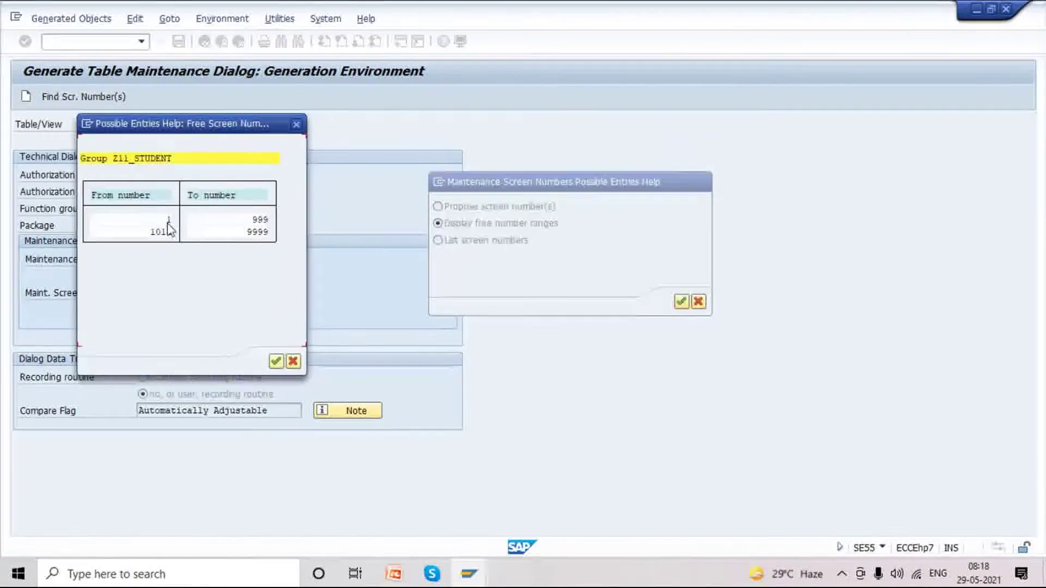
pyautogui.press('Tab')
pyautogui.press('Tab')
pyautogui.press('Tab')
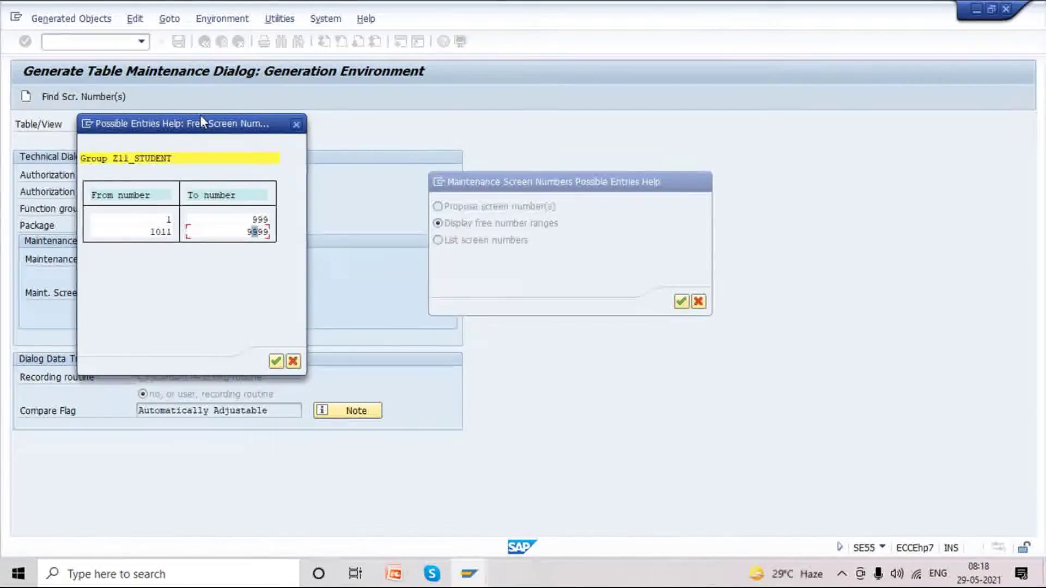
pyautogui.moveTo(201, 116); pyautogui.dragTo(883, 153)
pyautogui.click(940, 382)
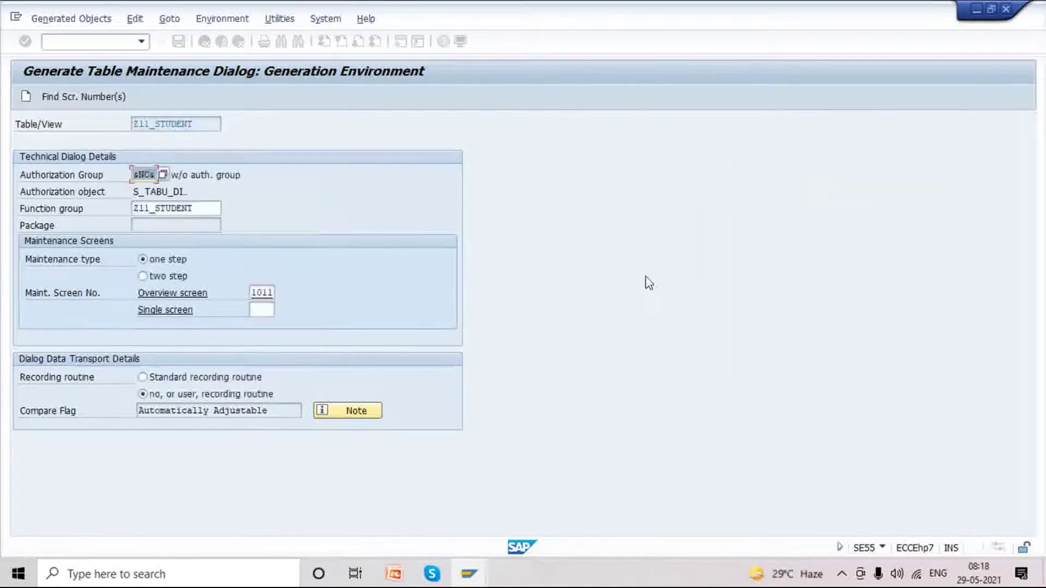
# Set the overview screen number to 1000 and leave the single screen number empty.
pyautogui.click(268, 293)
pyautogui.press('BackSpace')
pyautogui.write('0')
pyautogui.press('Delete')
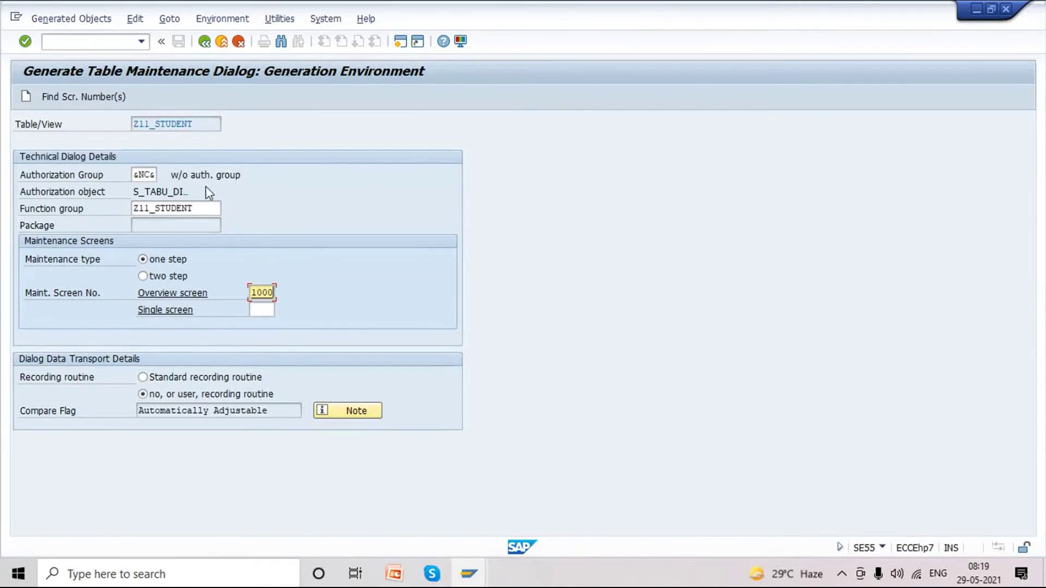
pyautogui.click(267, 308)
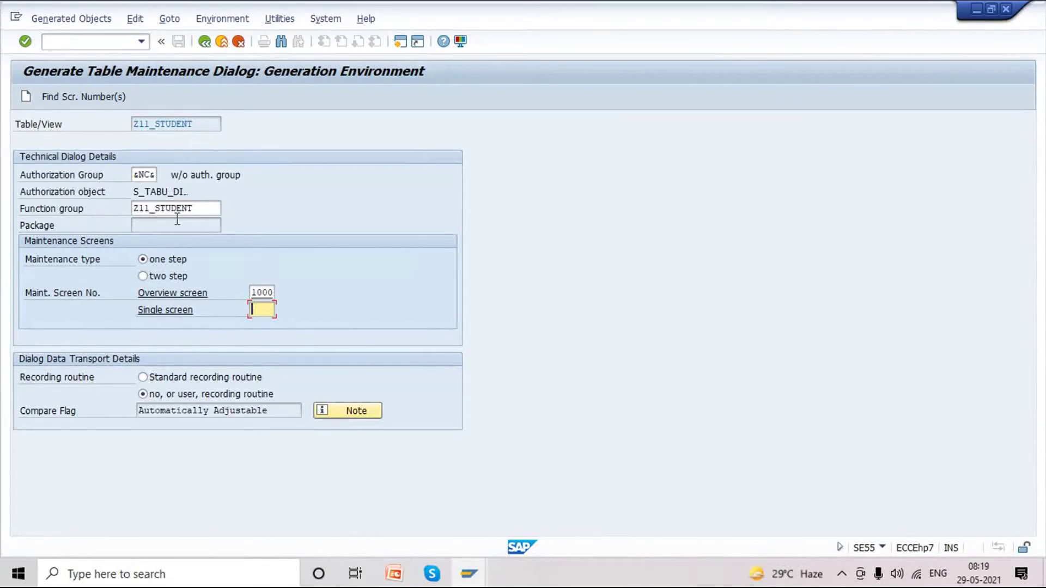
# Browse the possible authorization groups for the Z11_STUDENT maintenance dialog and close the value list without choosing another one.
pyautogui.click(152, 174)
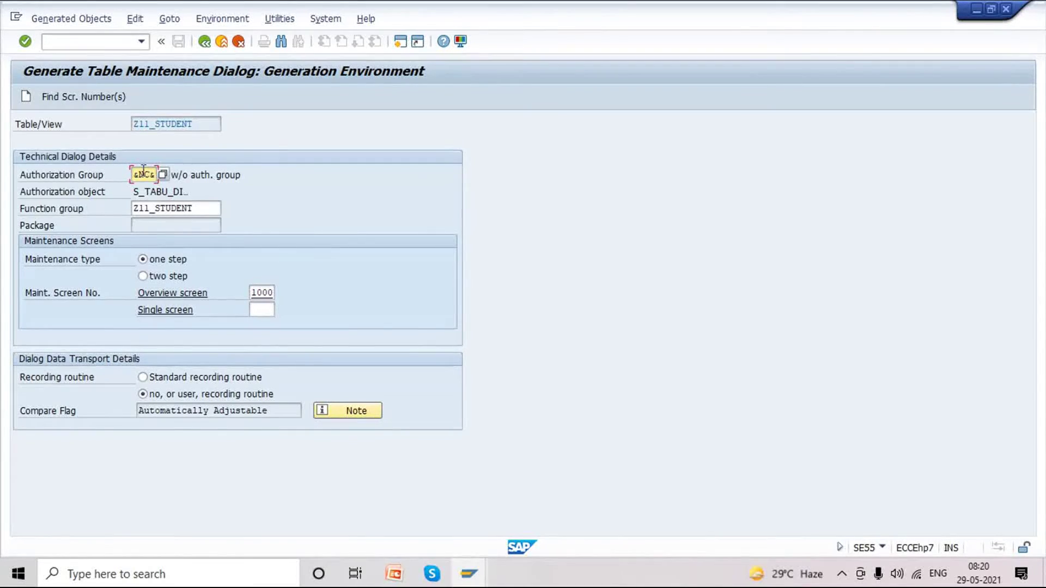
pyautogui.press('Return')
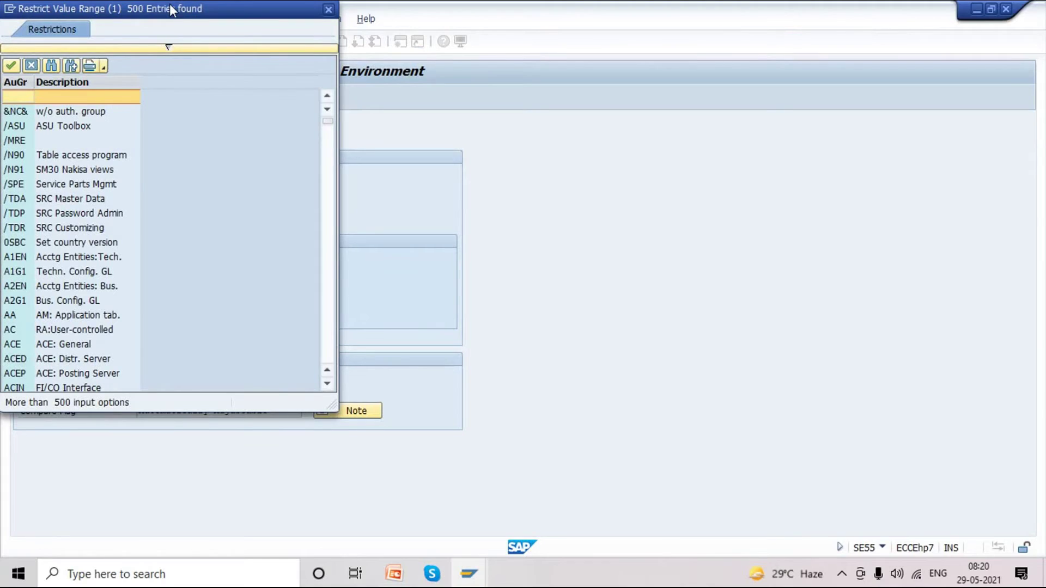
pyautogui.moveTo(170, 9); pyautogui.dragTo(354, 94)
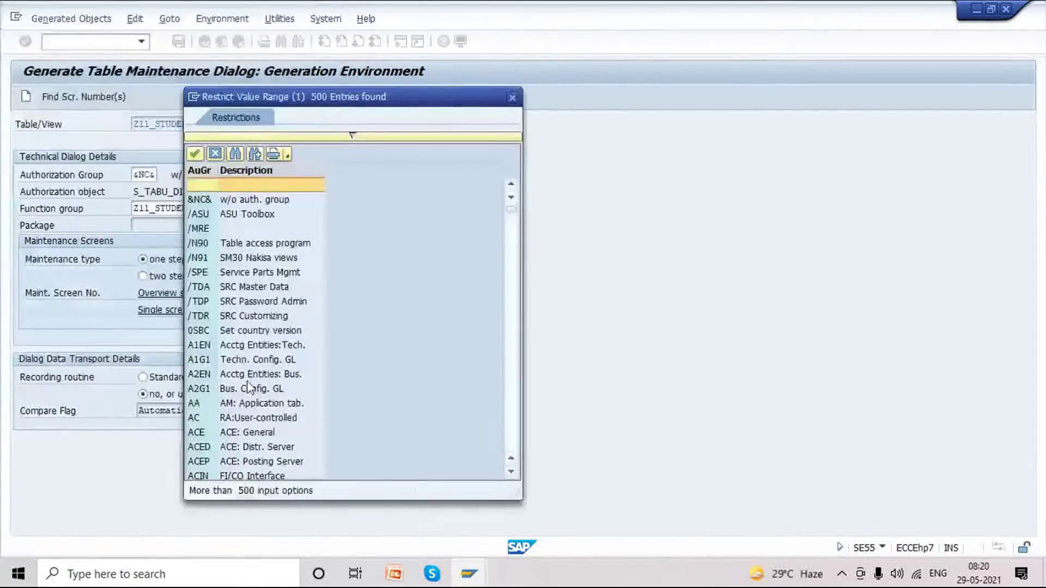
pyautogui.scroll(-10, 249, 404)
pyautogui.scroll(-1, 249, 404)
pyautogui.click(267, 301)
pyautogui.click(261, 331)
pyautogui.scroll(-2, 335, 326)
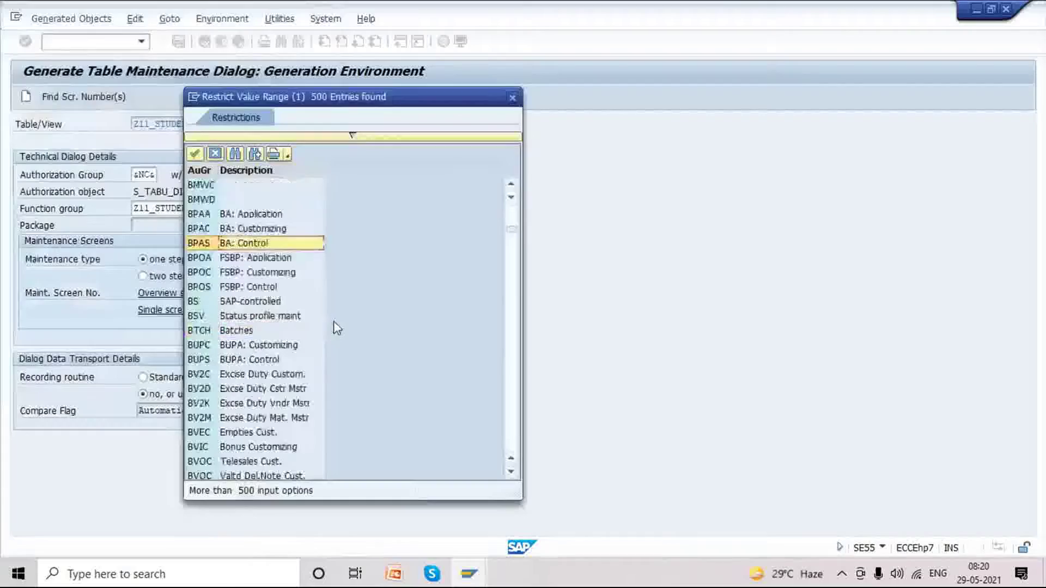
pyautogui.scroll(-4, 336, 326)
pyautogui.scroll(-3, 338, 331)
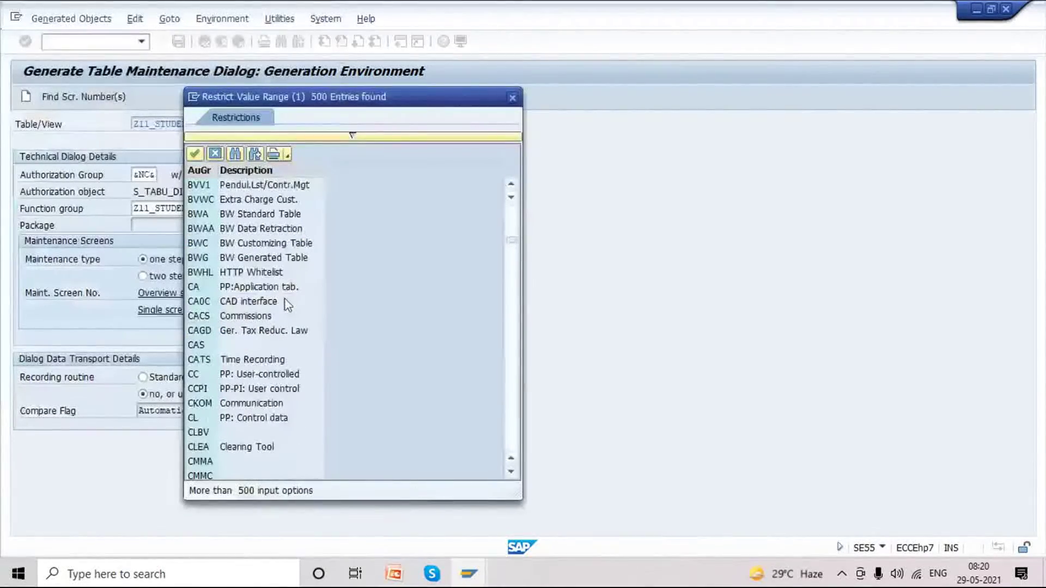
pyautogui.click(279, 330)
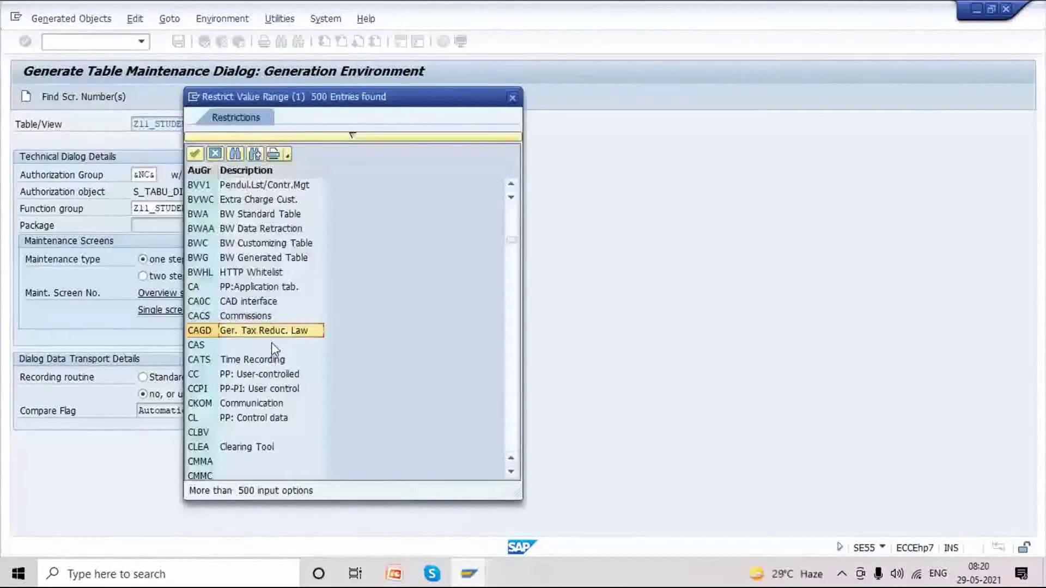
pyautogui.scroll(-2, 270, 346)
pyautogui.click(260, 332)
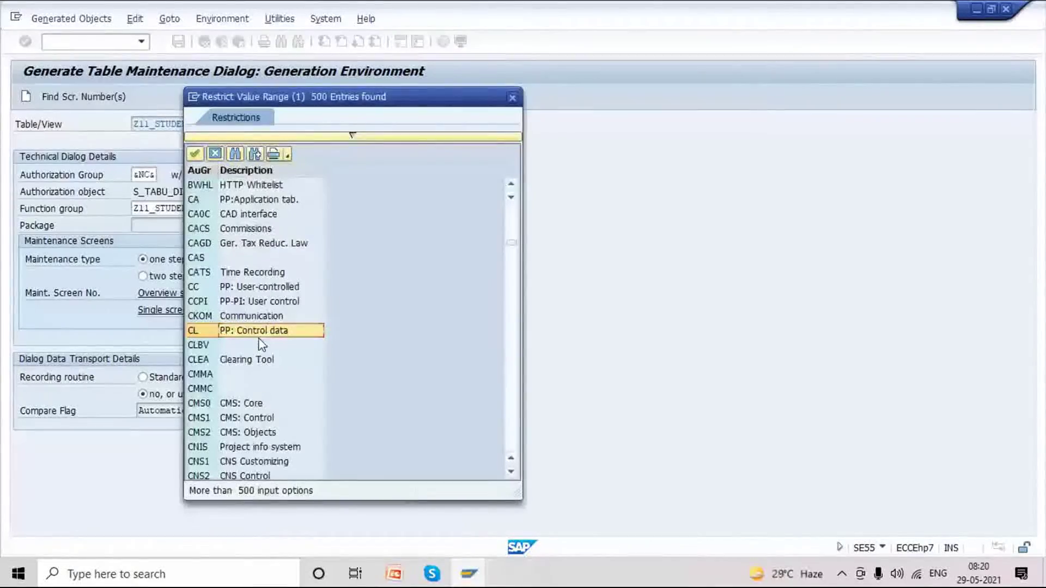
pyautogui.scroll(-5, 261, 347)
pyautogui.scroll(-4, 263, 349)
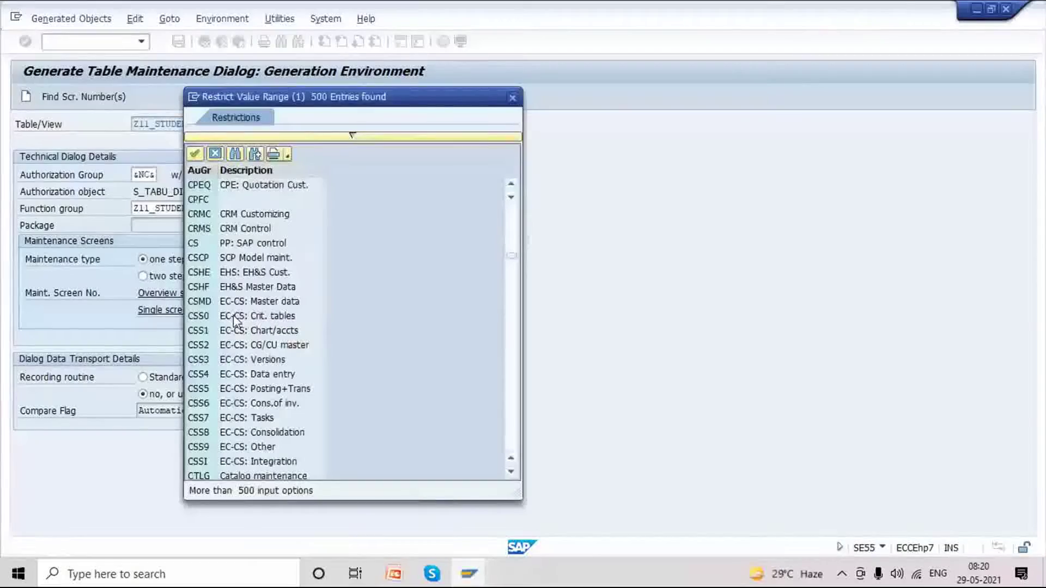
pyautogui.click(226, 275)
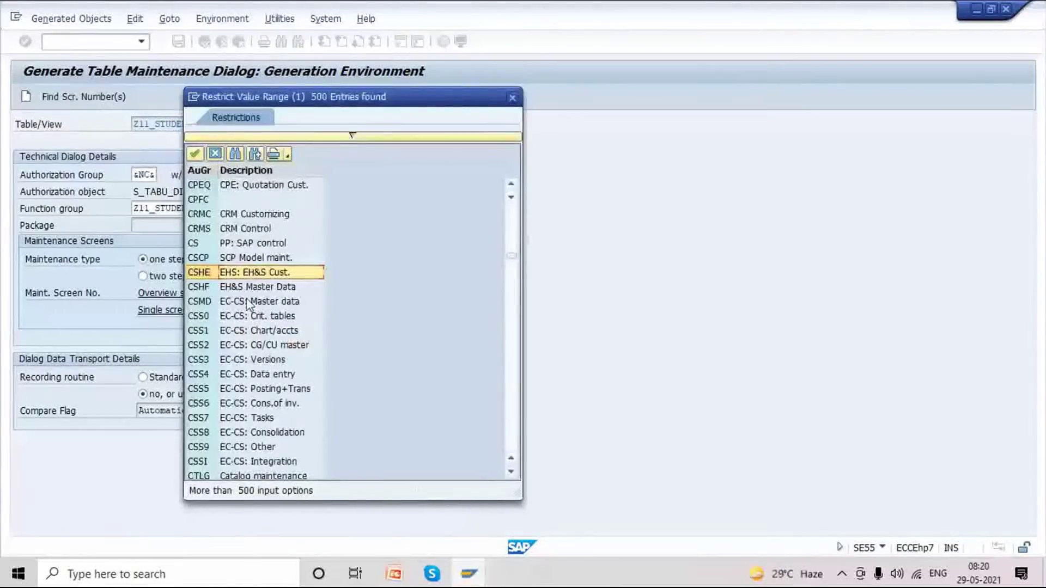
pyautogui.scroll(-7, 248, 304)
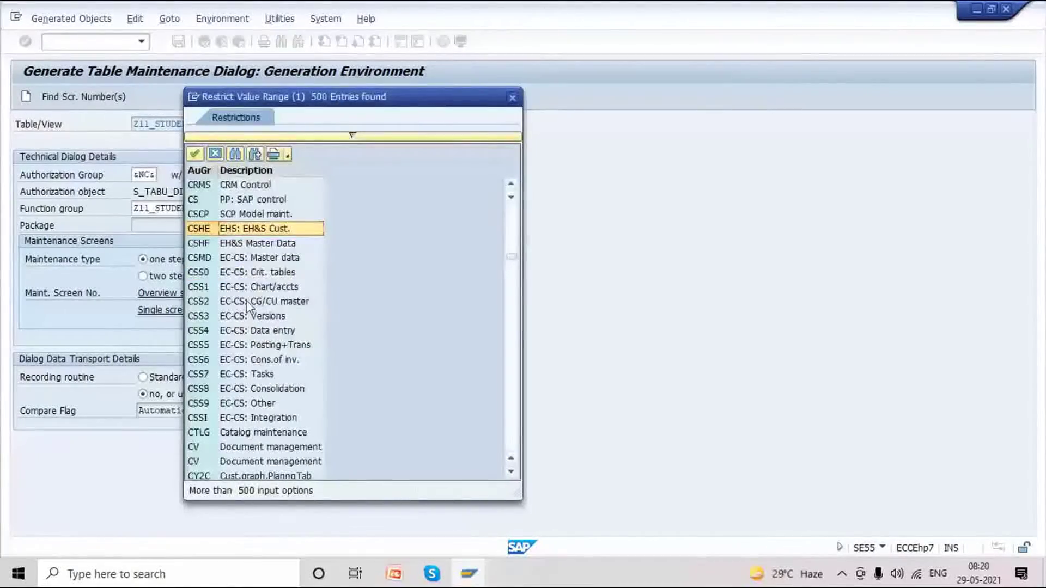
pyautogui.scroll(-4, 248, 302)
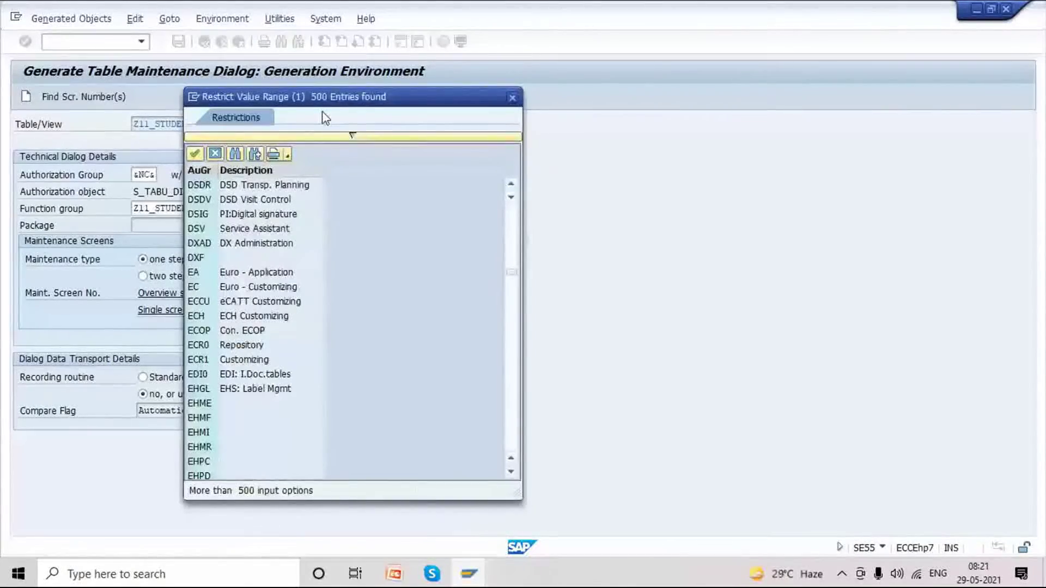
pyautogui.moveTo(323, 103); pyautogui.dragTo(623, 110)
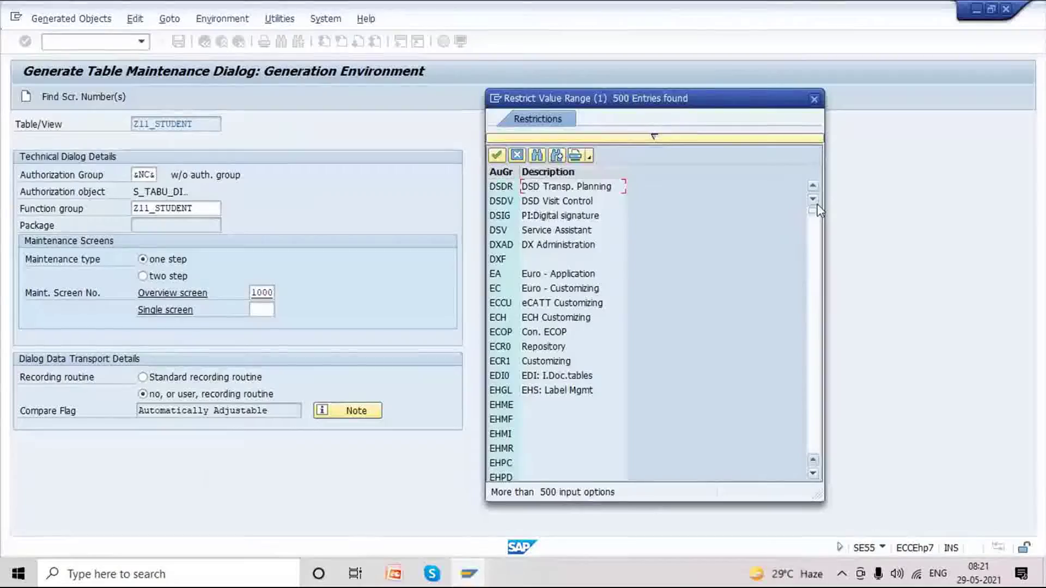
pyautogui.scroll(5, 724, 228)
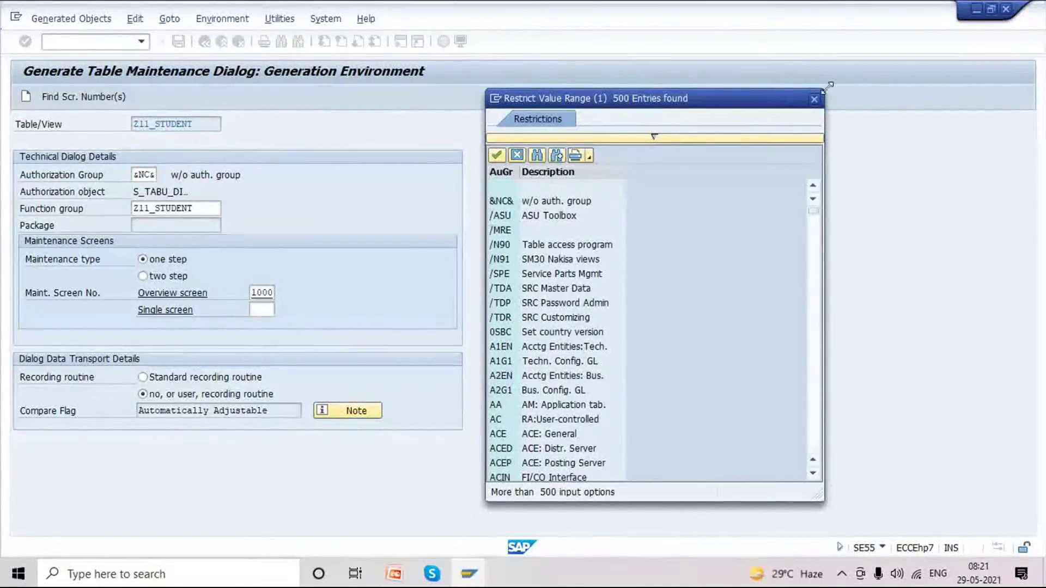
pyautogui.click(814, 99)
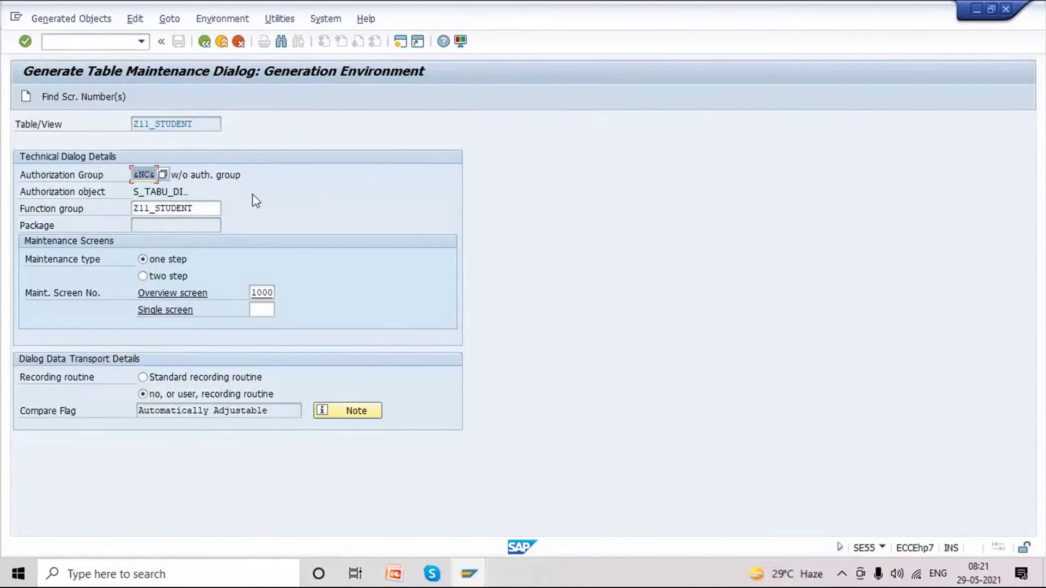
pyautogui.click(207, 208)
pyautogui.hotkey('shift', 'Home')
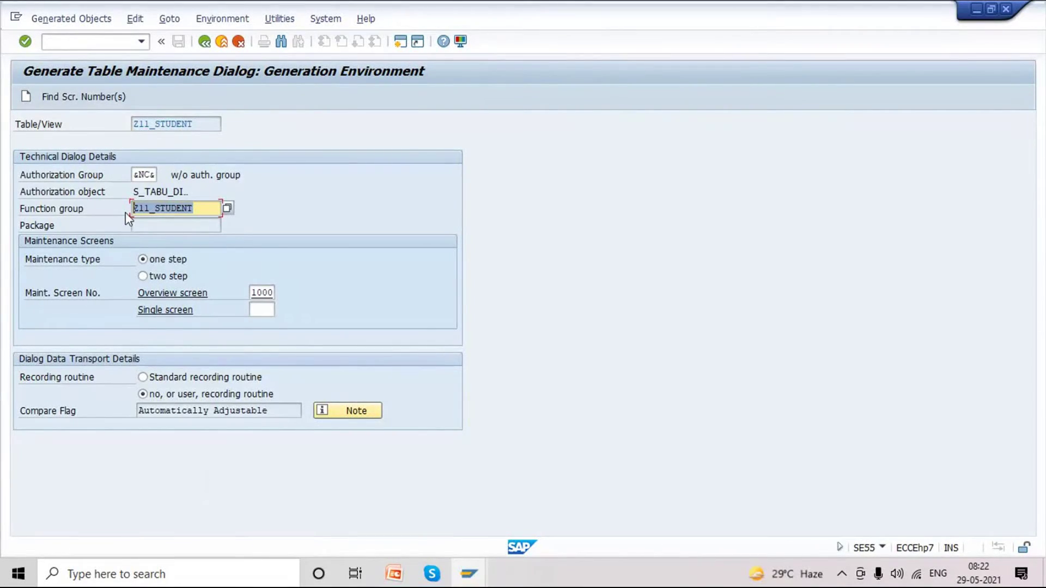
pyautogui.click(194, 210)
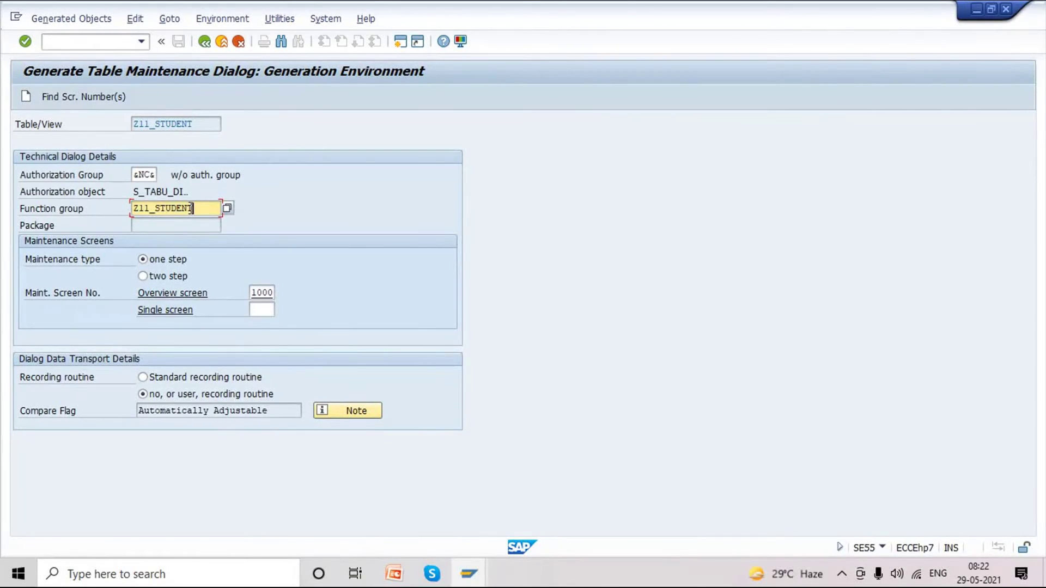
pyautogui.moveTo(195, 209); pyautogui.dragTo(132, 206)
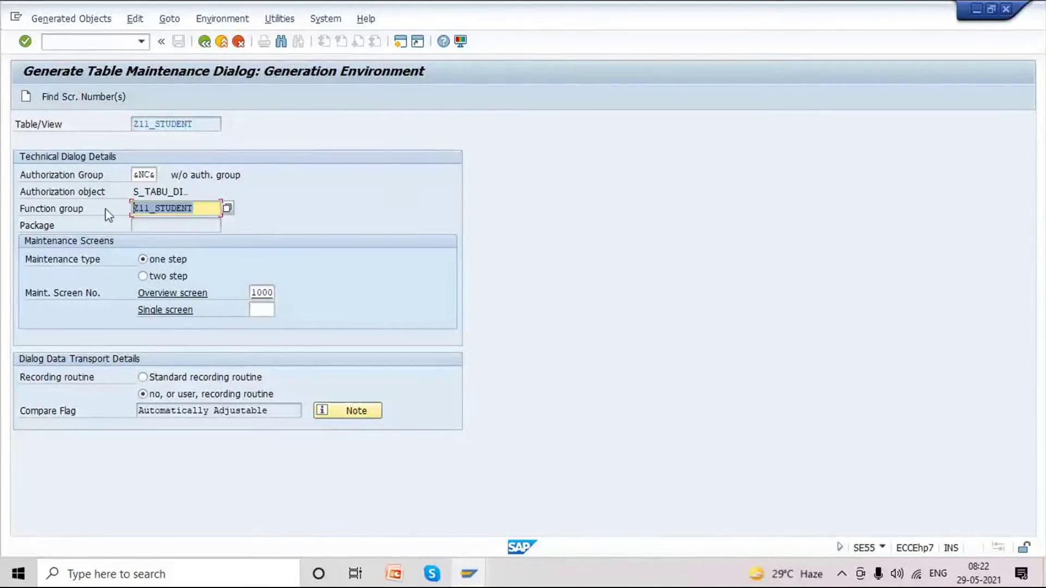
# Set the overview screen number to 0001 and start creating the maintenance dialog for Z11_STUDENT.
pyautogui.click(30, 103)
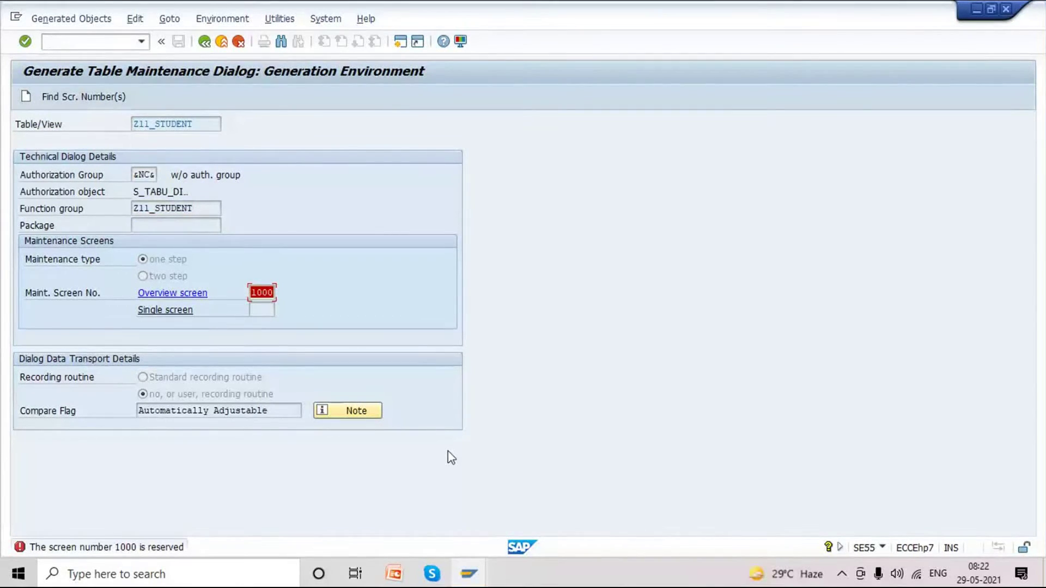
pyautogui.press('BackSpace')
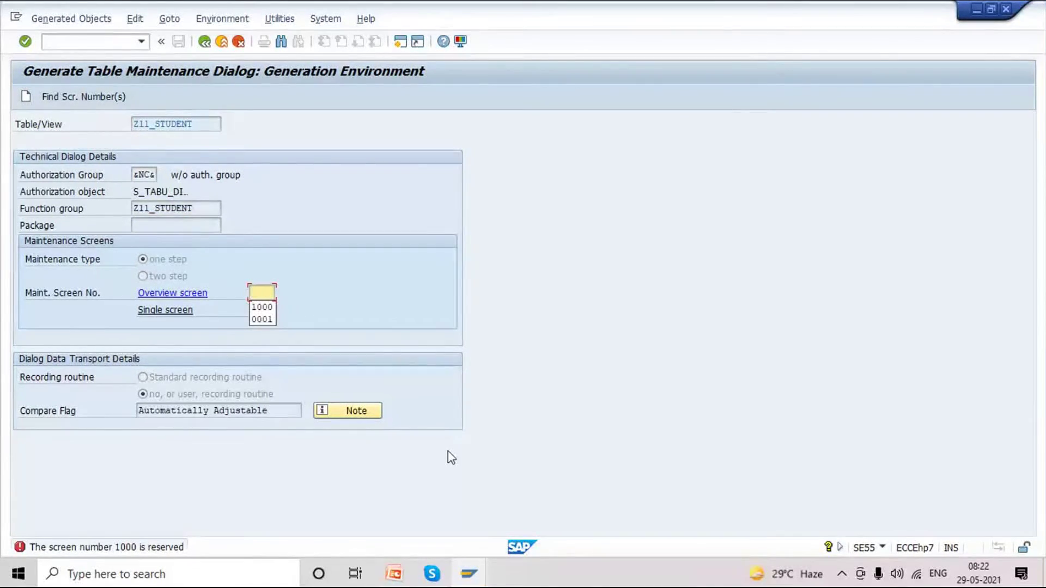
pyautogui.click(261, 319)
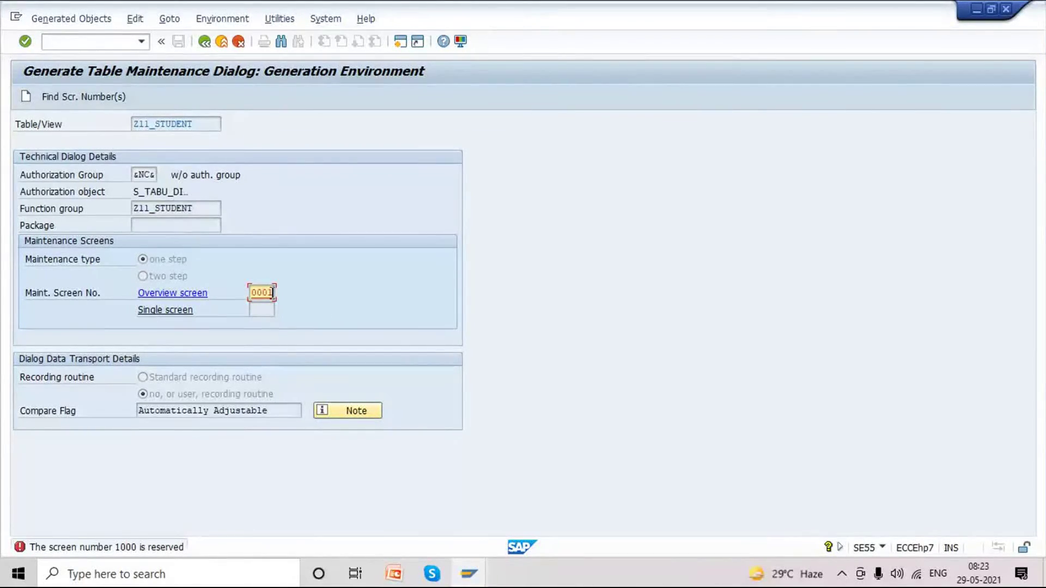
pyautogui.click(37, 106)
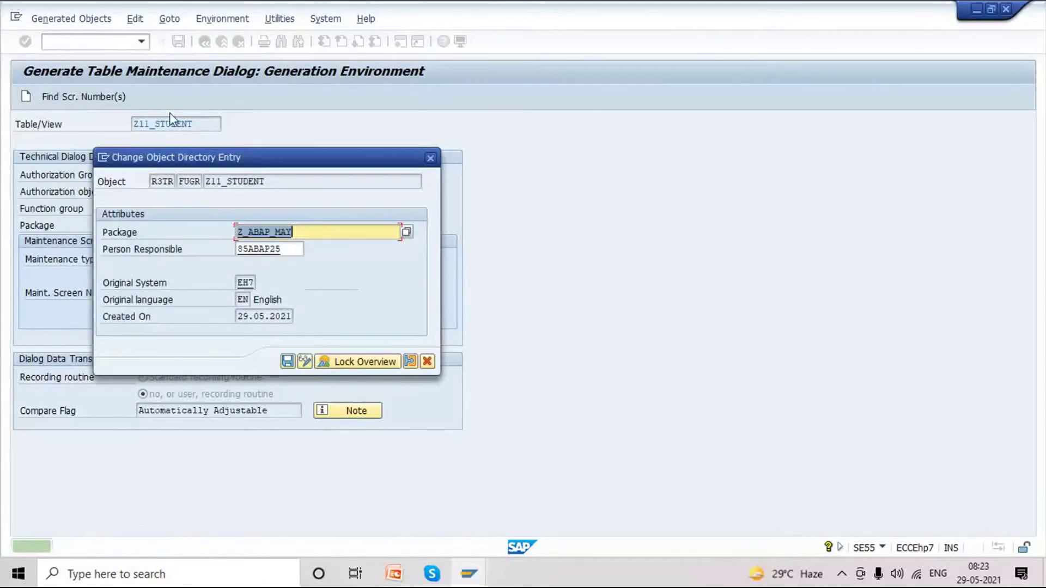
# Examine the package, object type and object name in the directory entry of the Z11_STUDENT function group.
pyautogui.moveTo(231, 173); pyautogui.dragTo(493, 188)
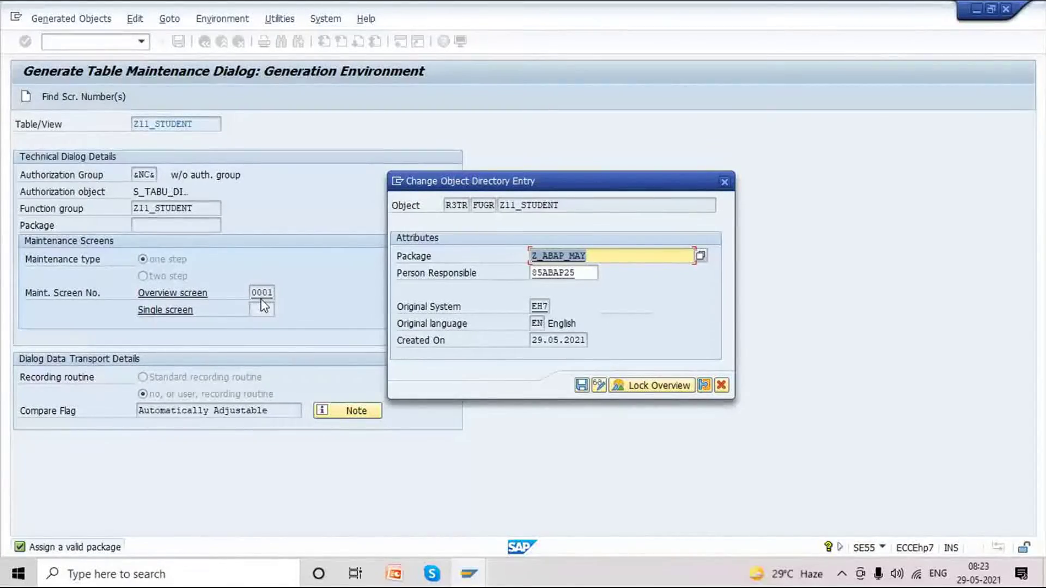
pyautogui.moveTo(499, 184); pyautogui.dragTo(456, 174)
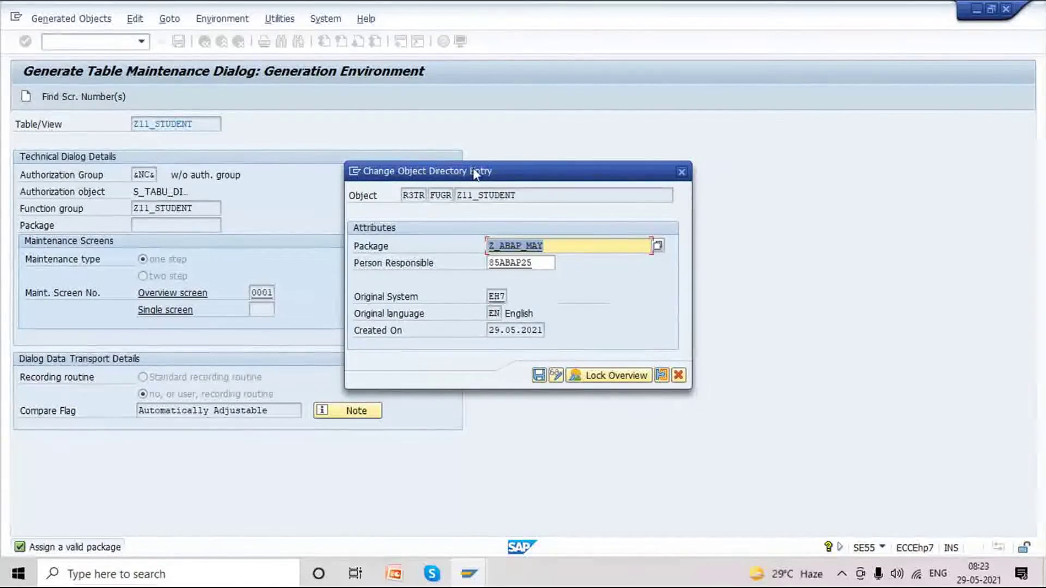
pyautogui.moveTo(474, 173); pyautogui.dragTo(371, 152)
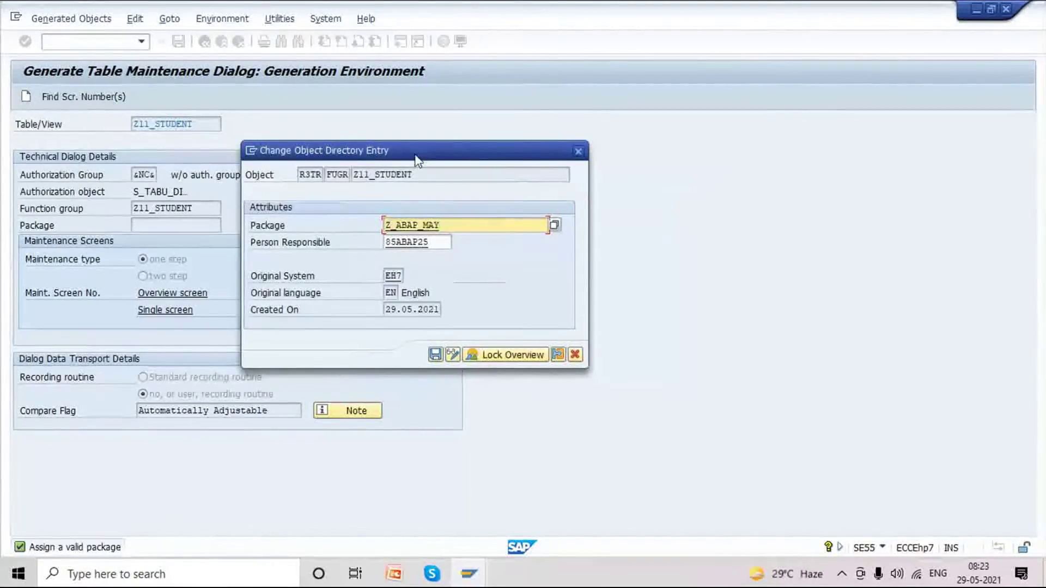
pyautogui.moveTo(417, 161); pyautogui.dragTo(477, 222)
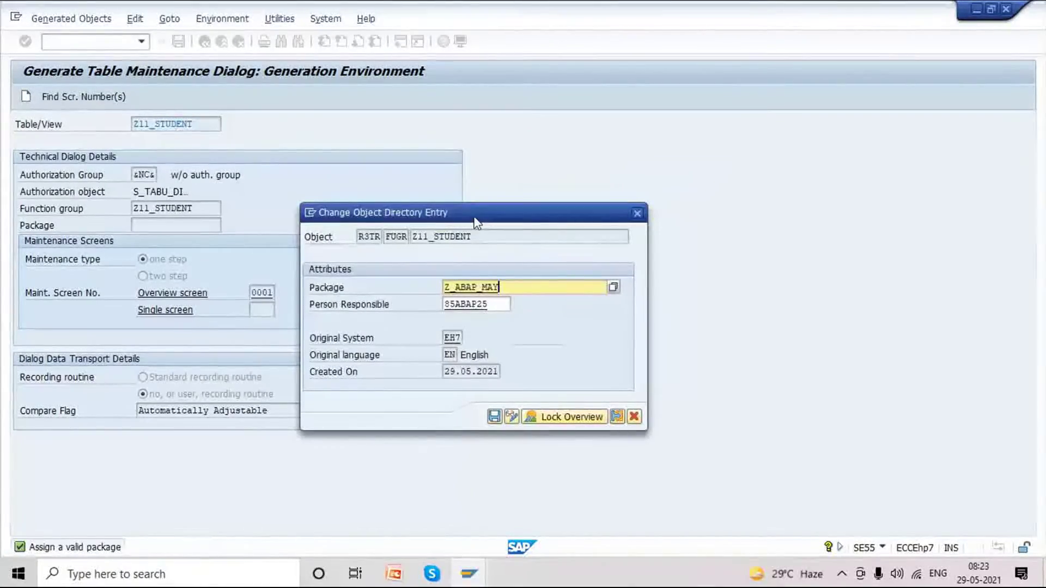
pyautogui.doubleClick(471, 287)
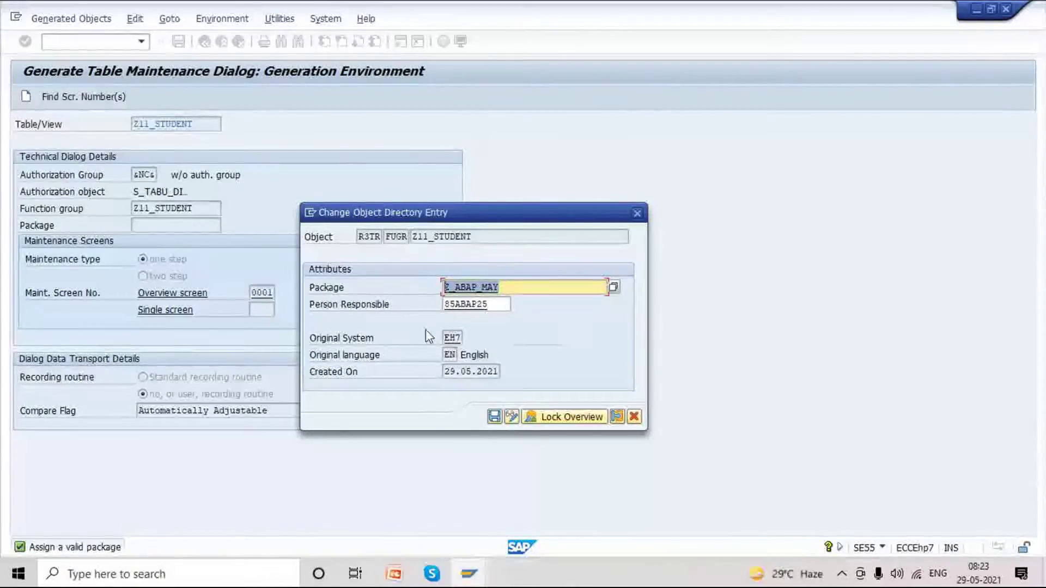
pyautogui.moveTo(474, 217); pyautogui.dragTo(513, 197)
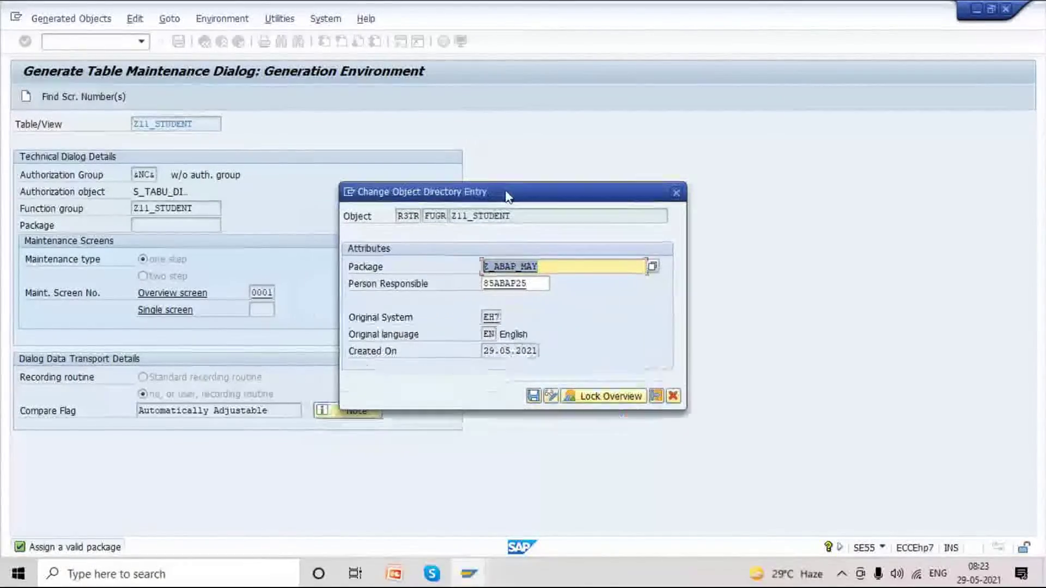
pyautogui.doubleClick(522, 216)
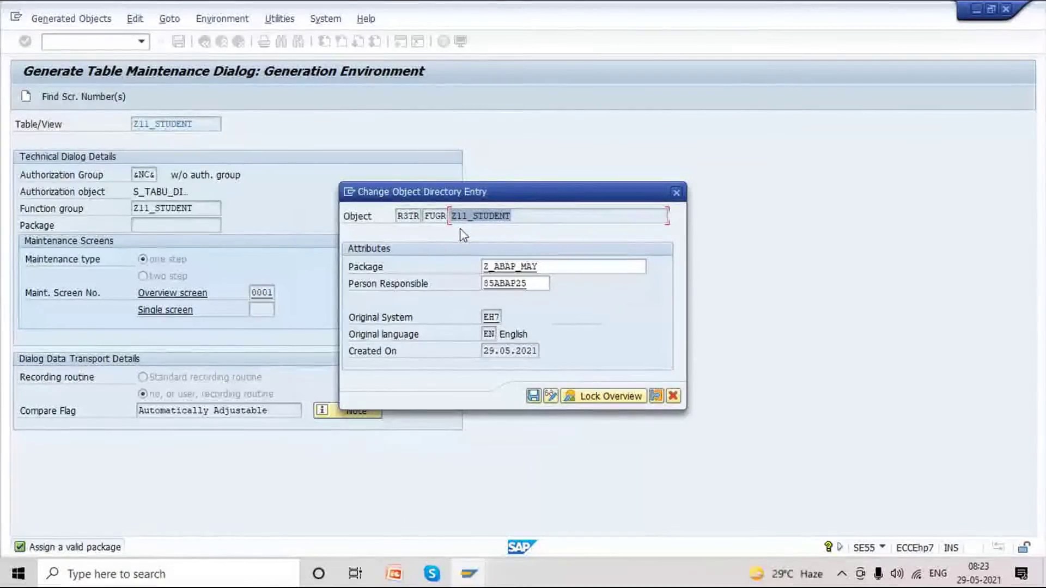
pyautogui.doubleClick(427, 217)
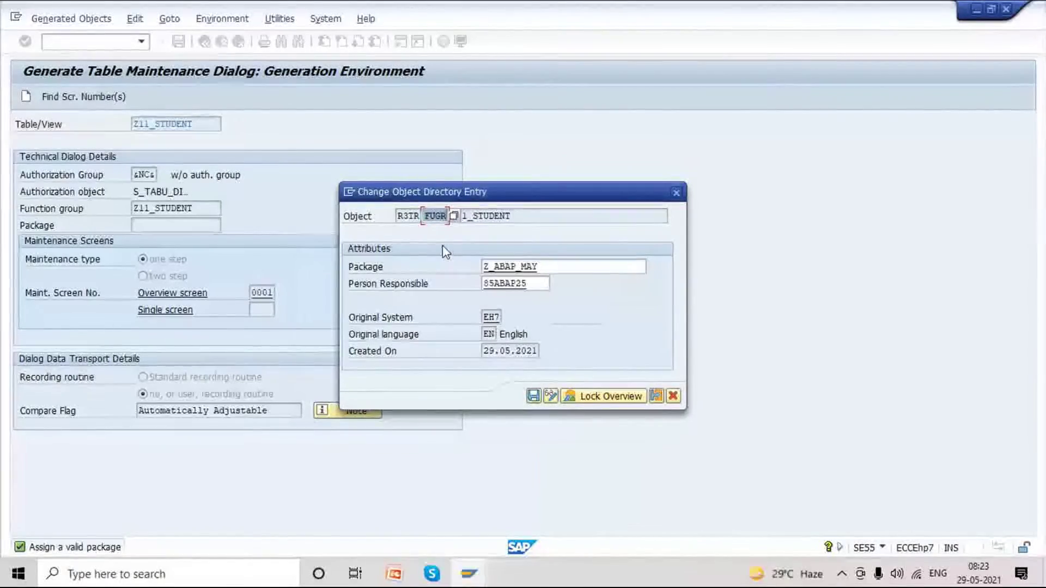
pyautogui.click(400, 218)
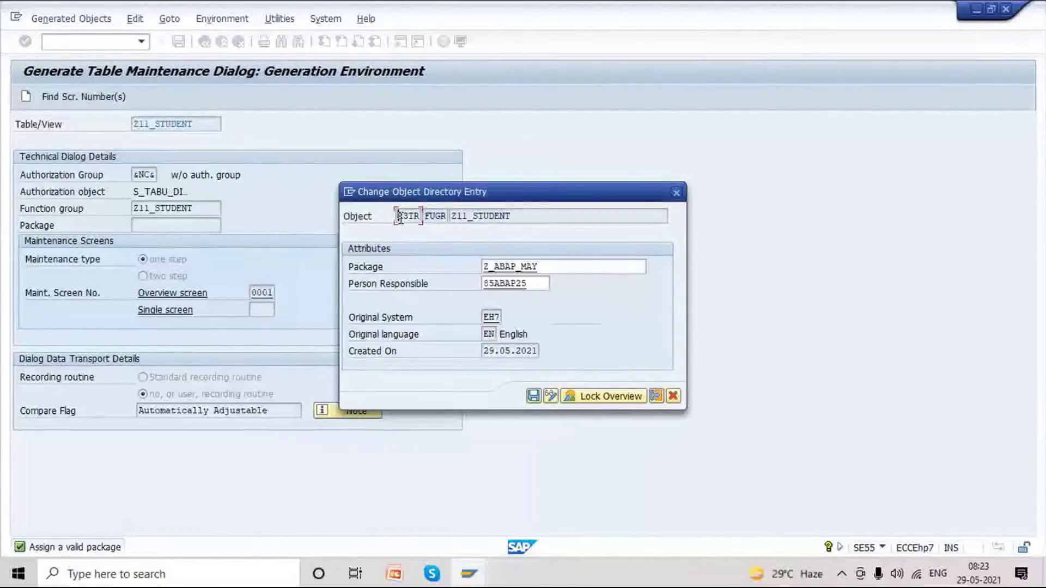
pyautogui.doubleClick(405, 220)
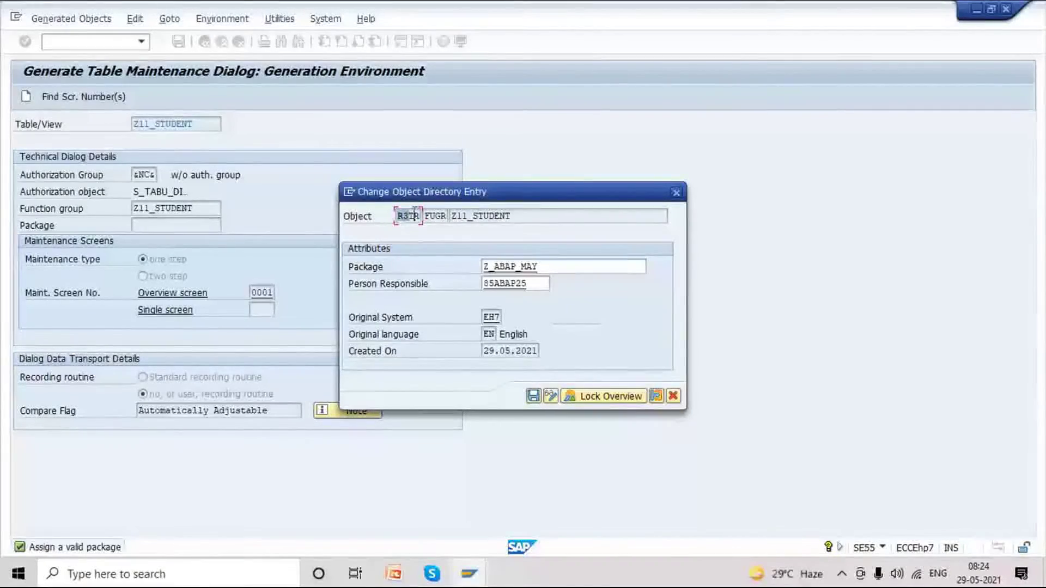
pyautogui.doubleClick(435, 216)
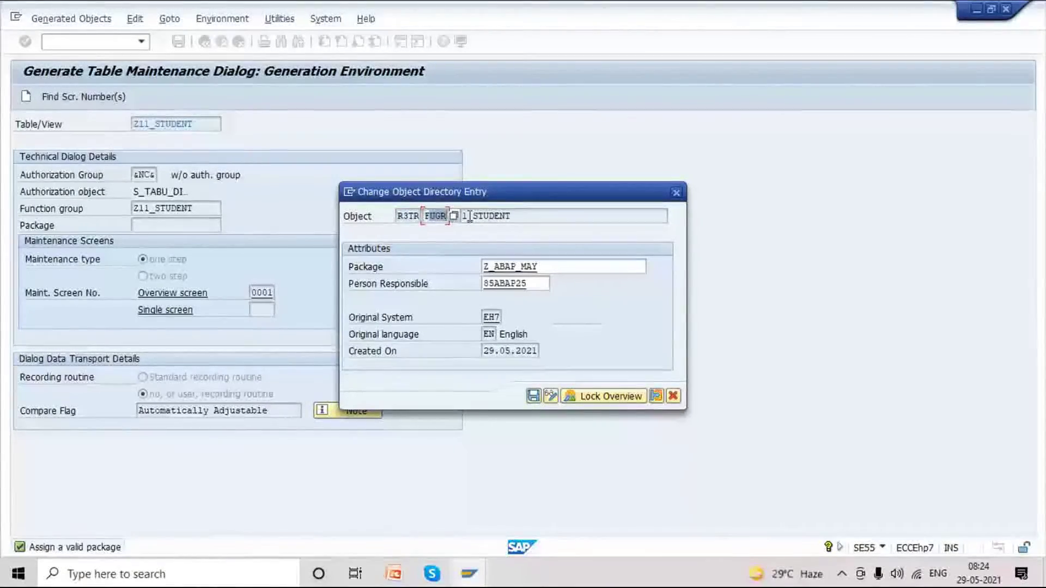
pyautogui.moveTo(452, 216); pyautogui.dragTo(499, 216)
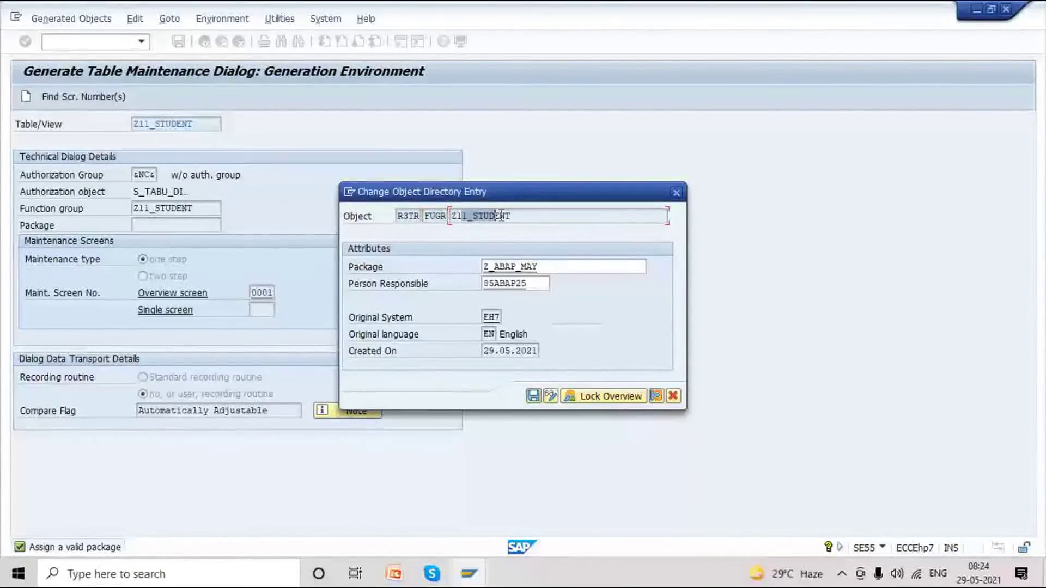
pyautogui.moveTo(500, 215); pyautogui.dragTo(517, 215)
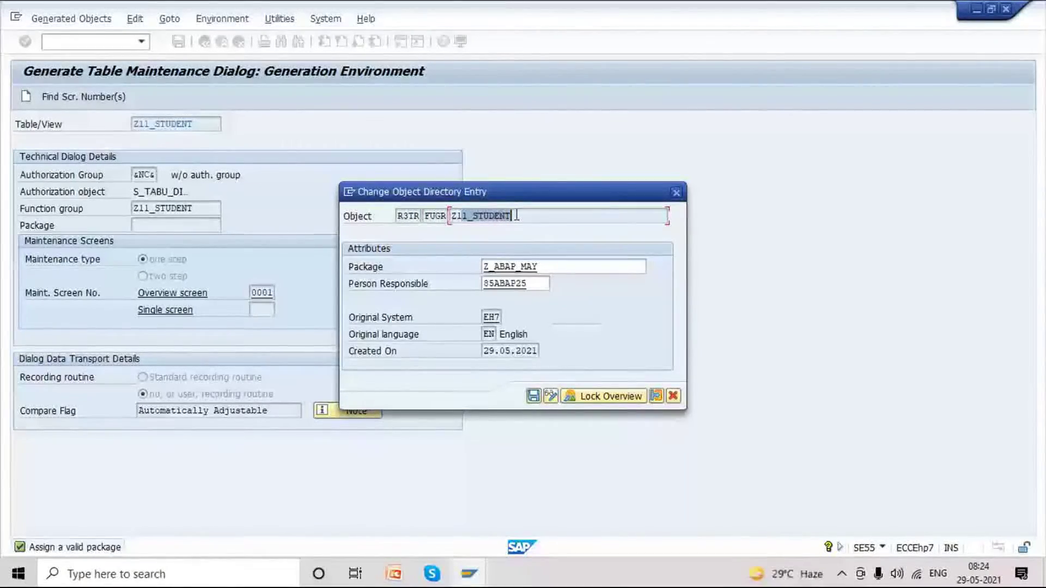
pyautogui.moveTo(397, 216); pyautogui.dragTo(442, 218)
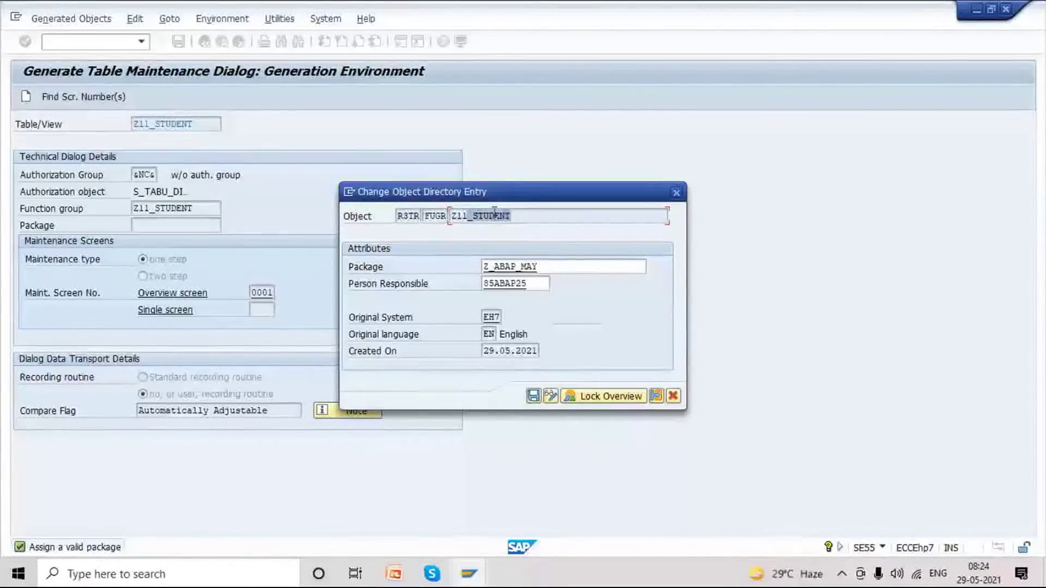
# Save the directory entry of the Z11_STUDENT function group with package Z_ABAP_MAY.
pyautogui.moveTo(478, 223); pyautogui.dragTo(453, 220)
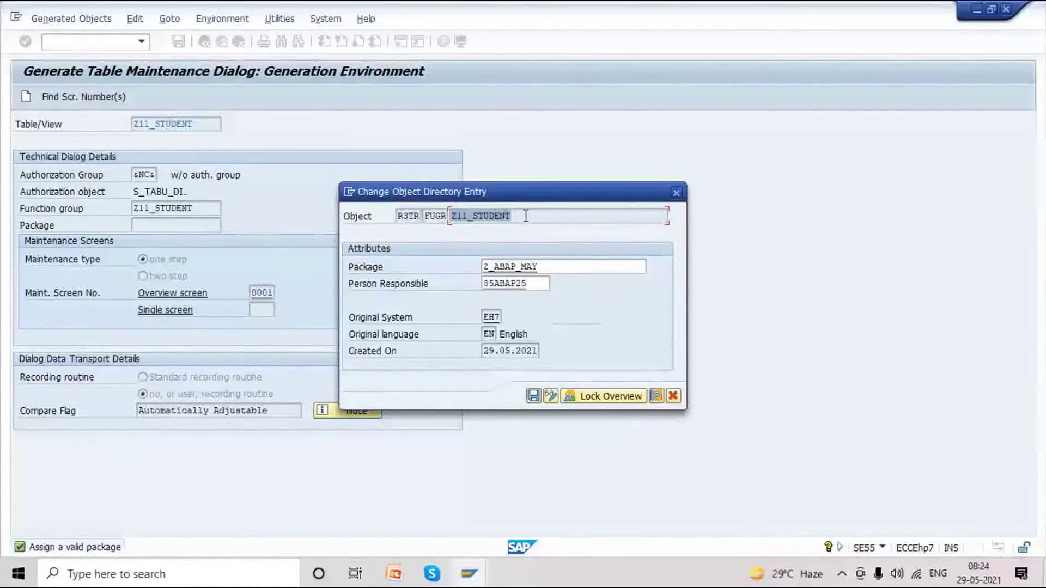
pyautogui.moveTo(486, 192); pyautogui.dragTo(613, 167)
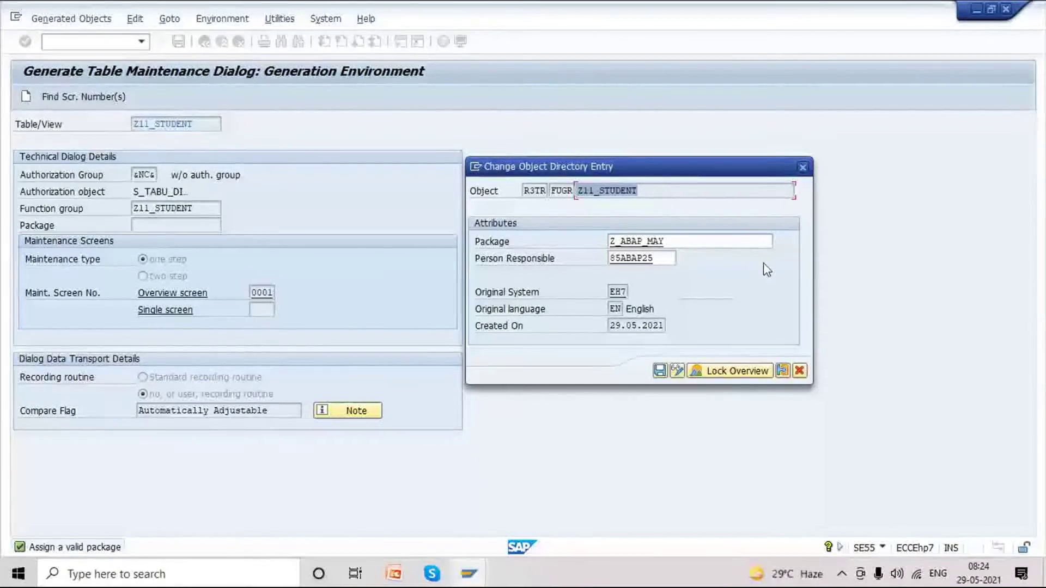
pyautogui.click(661, 371)
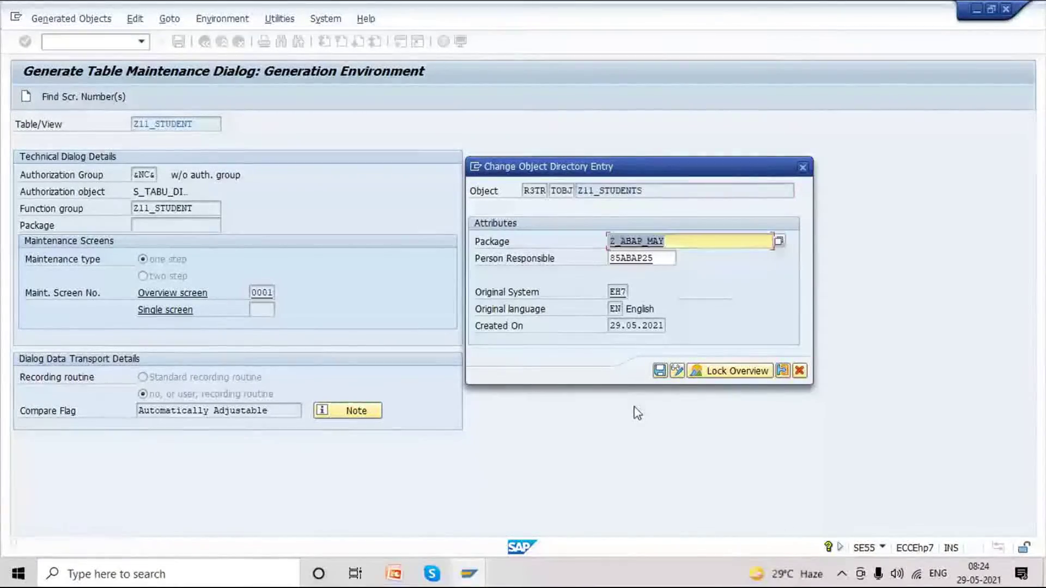
# Check the object type and name in the Z11_STUDENTS directory entry and save it with package Z_ABAP_MAY.
pyautogui.press('Return')
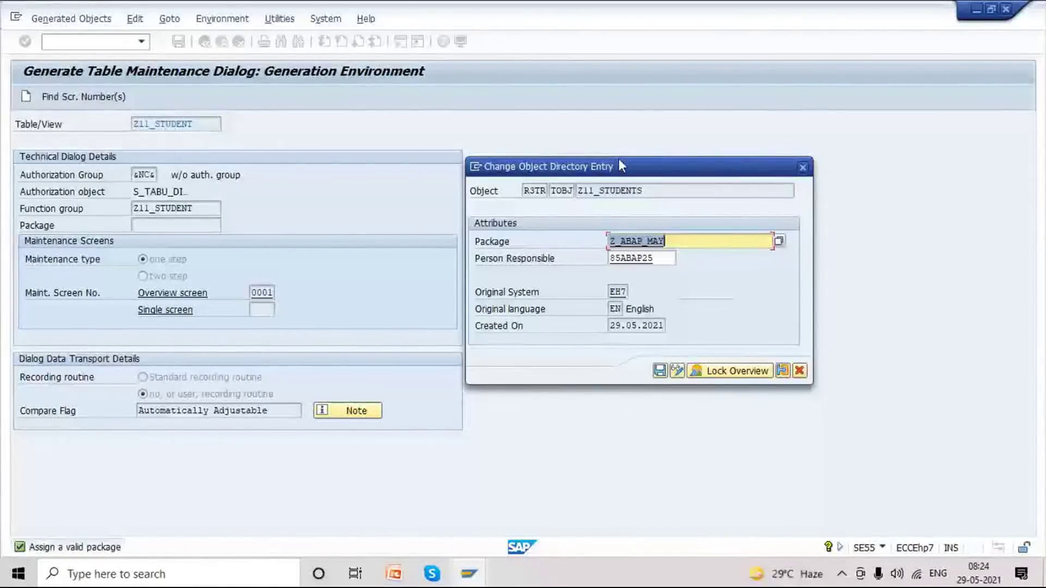
pyautogui.moveTo(620, 166); pyautogui.dragTo(623, 180)
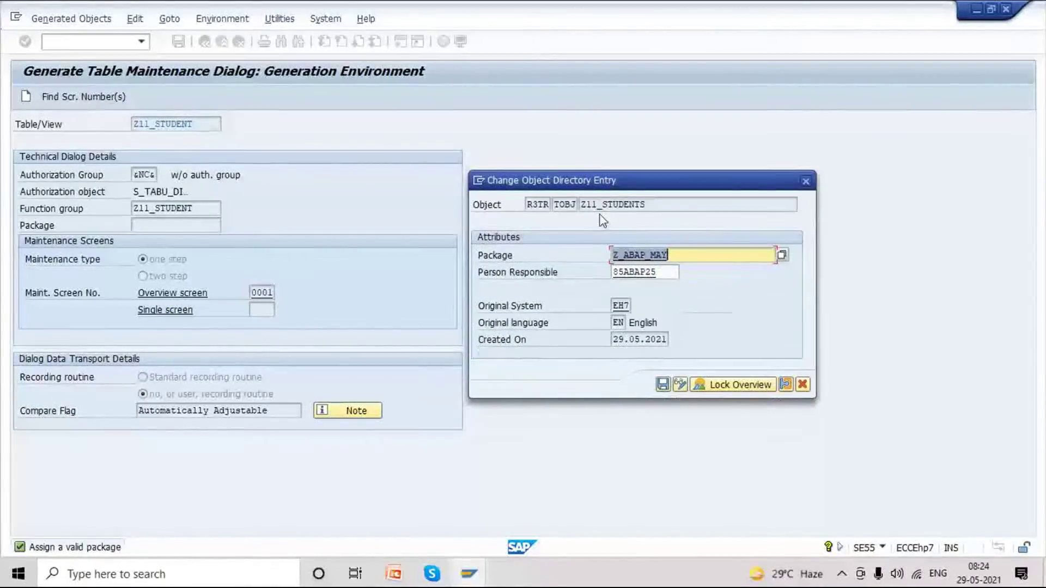
pyautogui.click(570, 207)
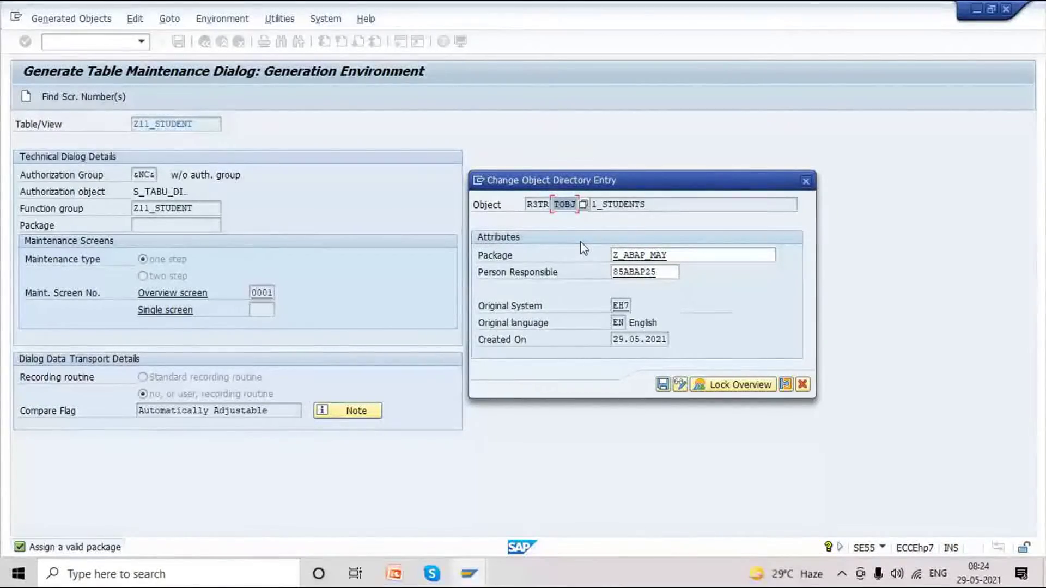
pyautogui.click(589, 205)
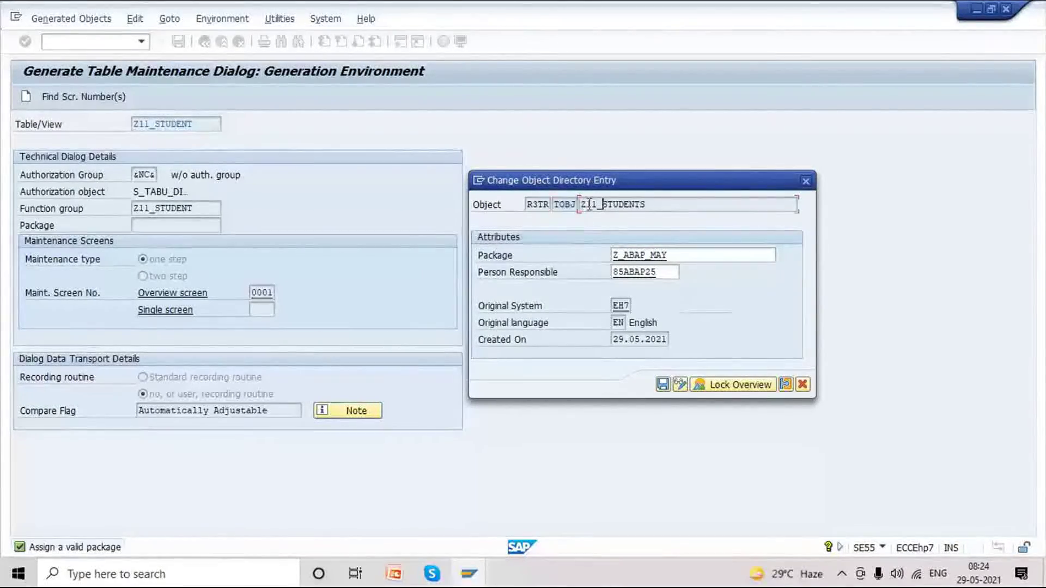
pyautogui.click(649, 205)
pyautogui.moveTo(656, 204); pyautogui.dragTo(556, 206)
pyautogui.doubleClick(561, 204)
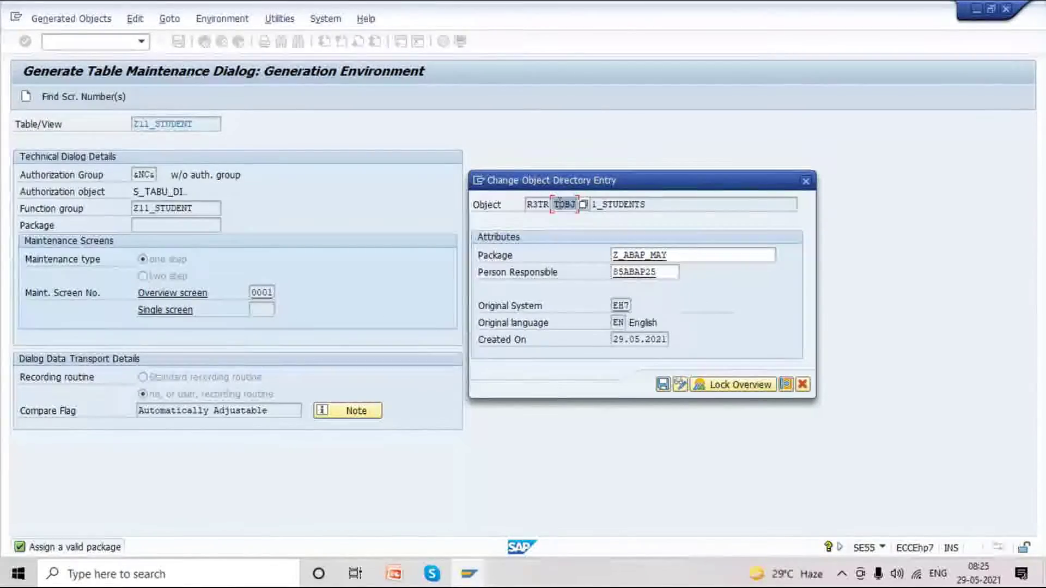
pyautogui.moveTo(661, 204); pyautogui.dragTo(573, 206)
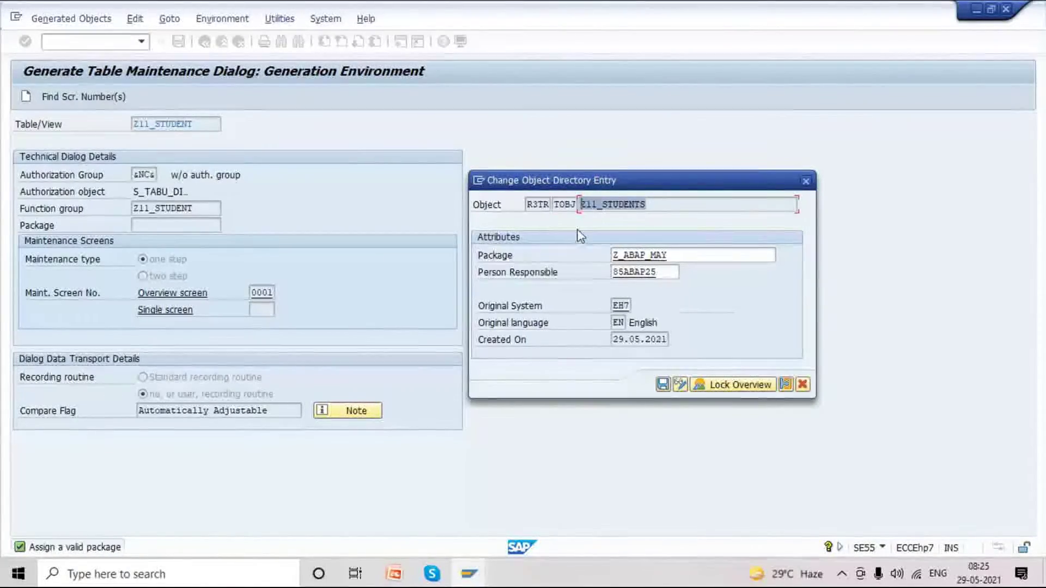
pyautogui.click(663, 385)
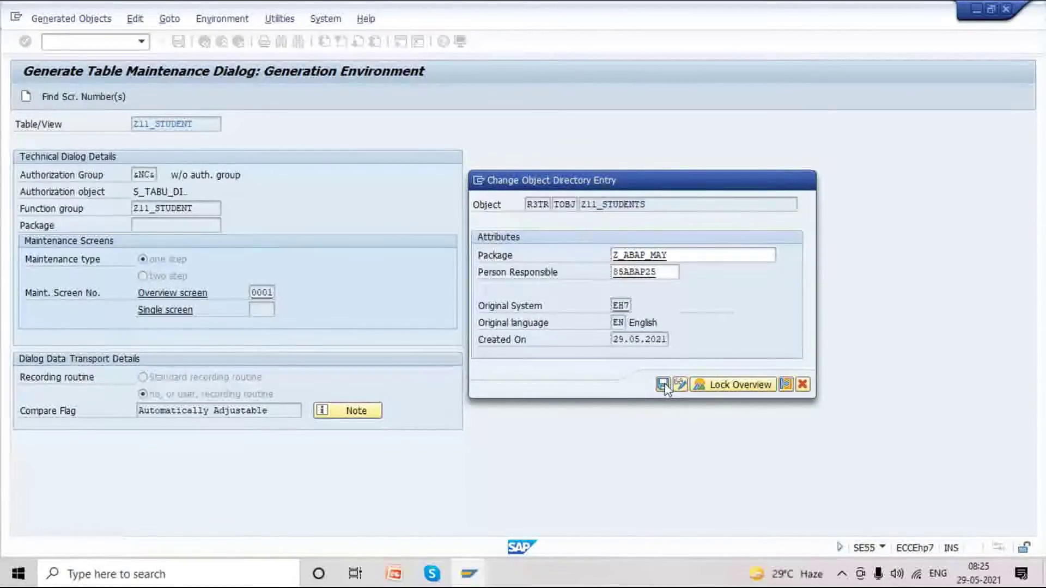
# Record the function group in Workbench request EH7K901780 and create the Z11_STUDENTS directory entry in package Z_ABAP_MAY.
pyautogui.moveTo(271, 163); pyautogui.dragTo(665, 204)
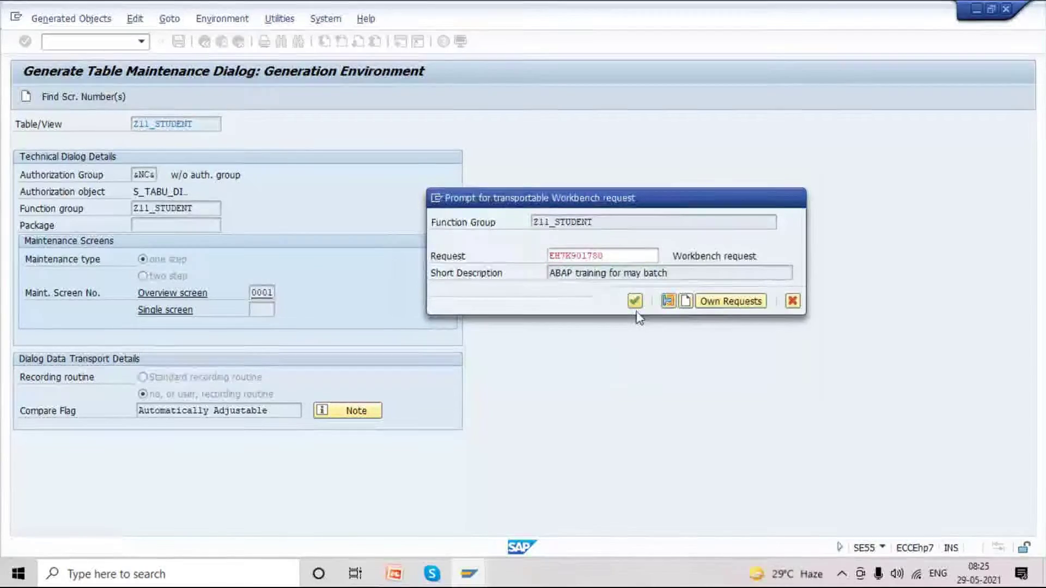
pyautogui.click(635, 301)
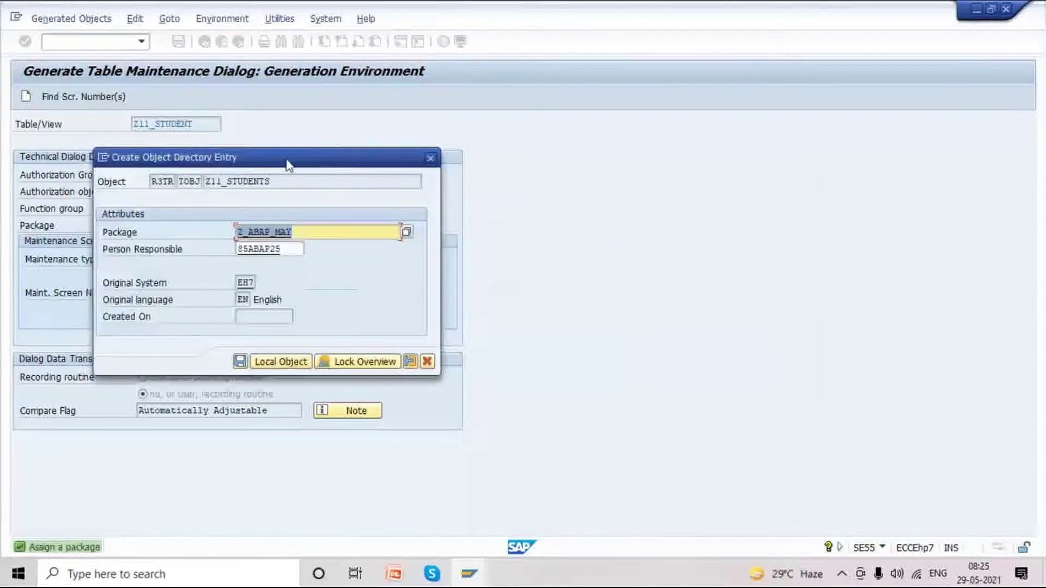
pyautogui.moveTo(287, 164); pyautogui.dragTo(688, 188)
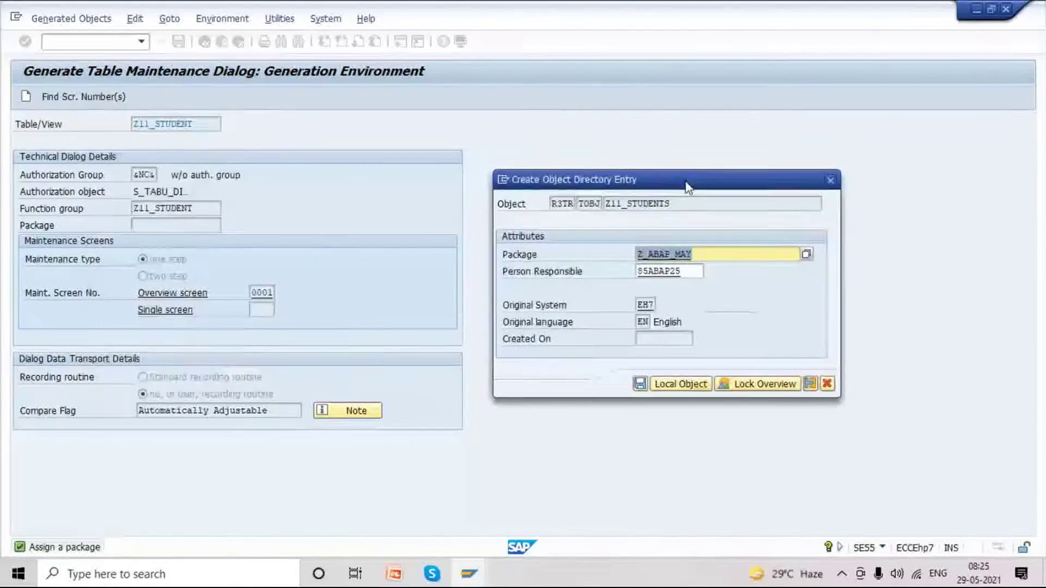
pyautogui.click(589, 203)
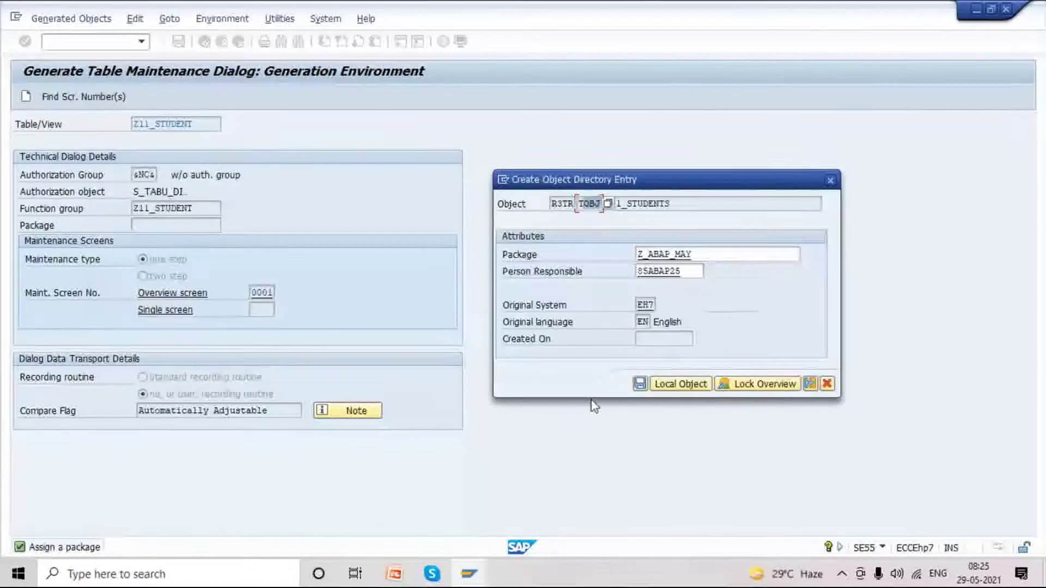
pyautogui.click(640, 384)
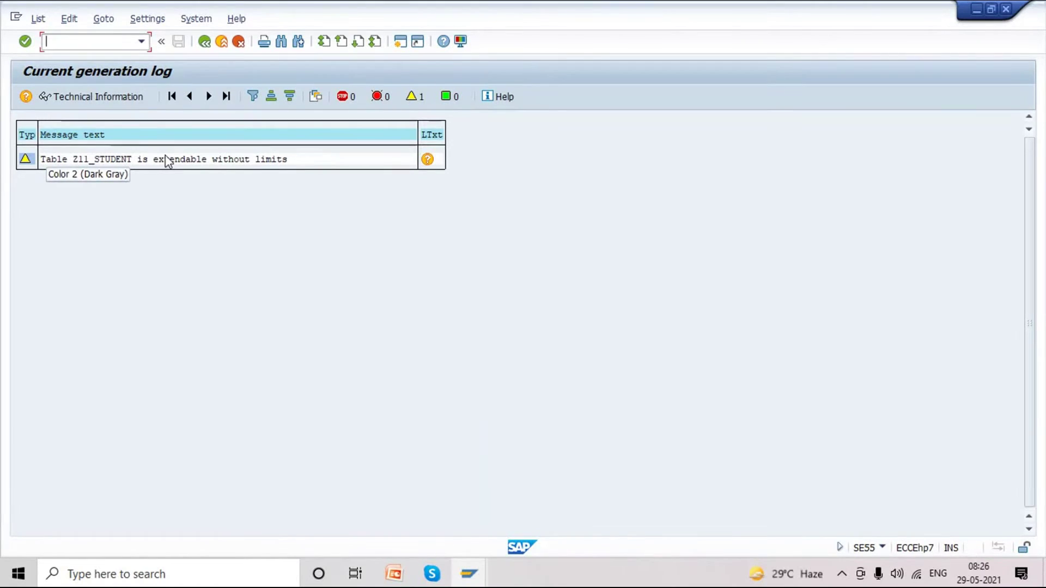
# Switch to the PowerPoint slide on the Table Maintenance Generator, look up its transaction code, and return to SAP.
pyautogui.click(390, 577)
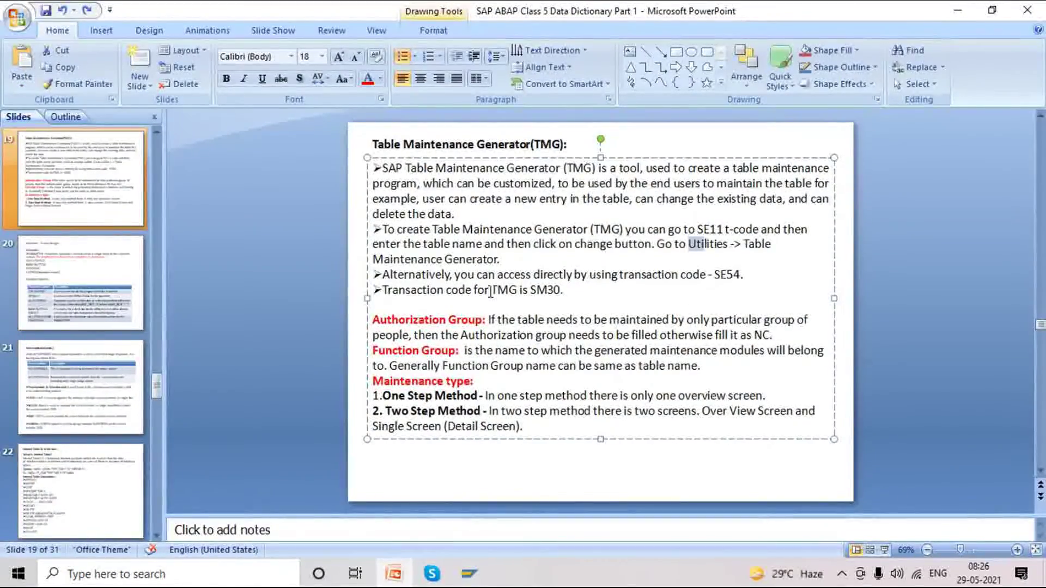
pyautogui.tripleClick(490, 292)
pyautogui.hotkey('alt', 'Tab')
# Open table Z11_STUDENT for maintenance in transaction SM30 with no data range restrictions.
pyautogui.click(93, 39)
pyautogui.write('/nsm30')
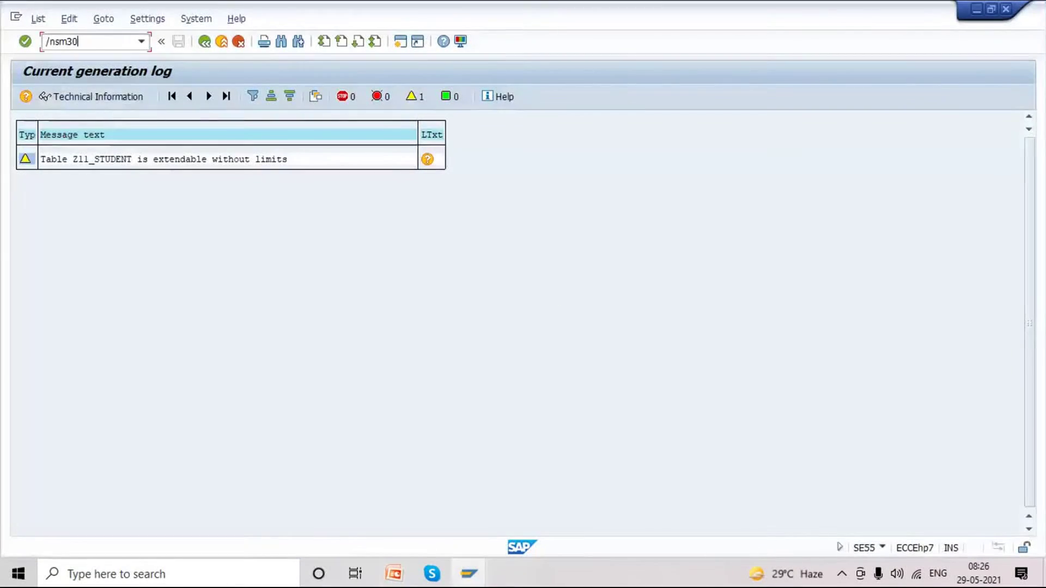
pyautogui.press('Return')
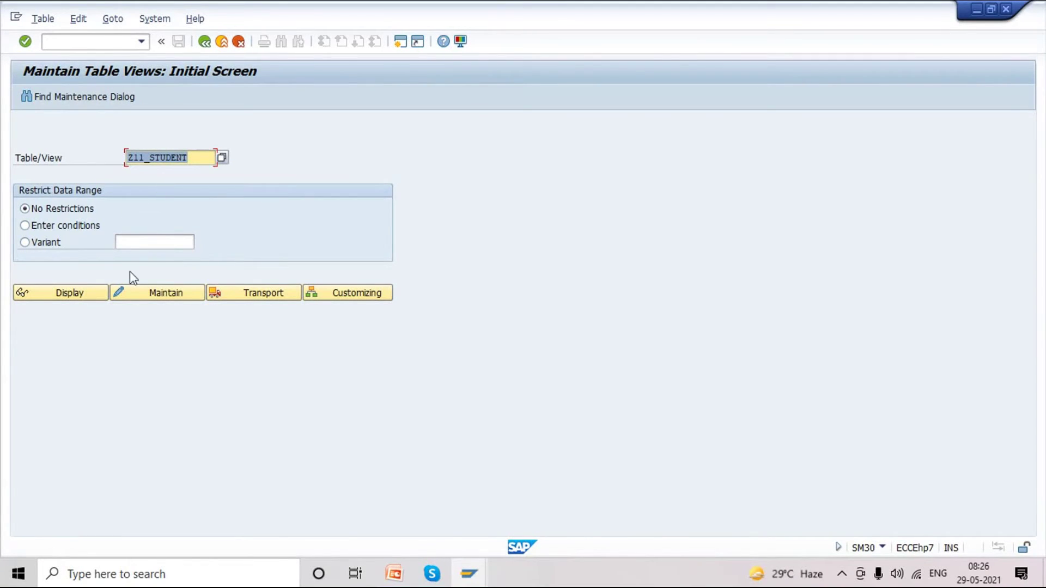
pyautogui.click(153, 295)
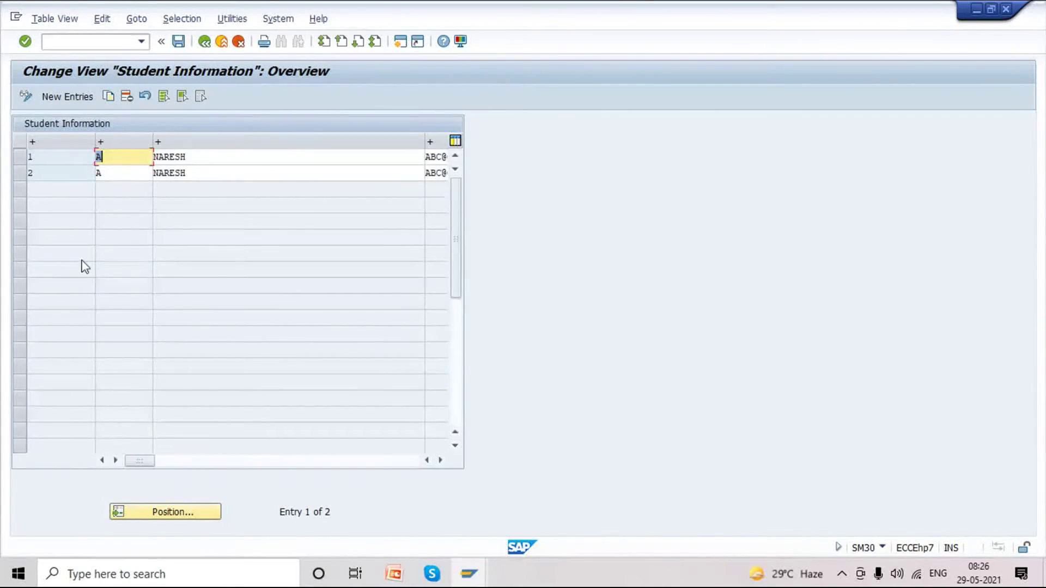
# Narrow the student number, name, address and location columns of the Student Information overview while reviewing all fields of the existing entries.
pyautogui.moveTo(84, 142)
pyautogui.mouseDown()
pyautogui.moveTo(48, 136)
pyautogui.moveTo(77, 135)
pyautogui.mouseUp()
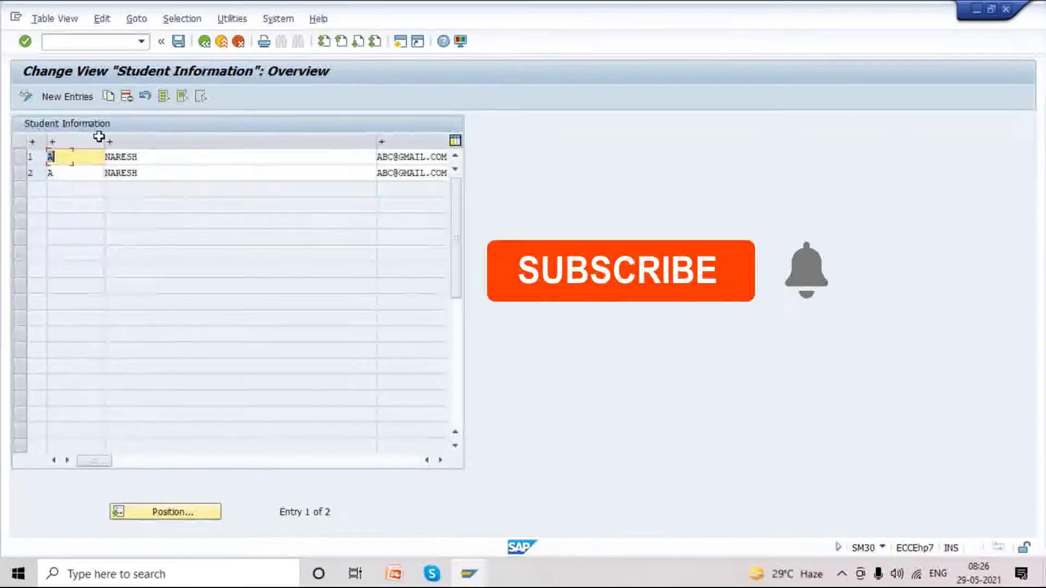
pyautogui.moveTo(340, 142); pyautogui.dragTo(113, 133)
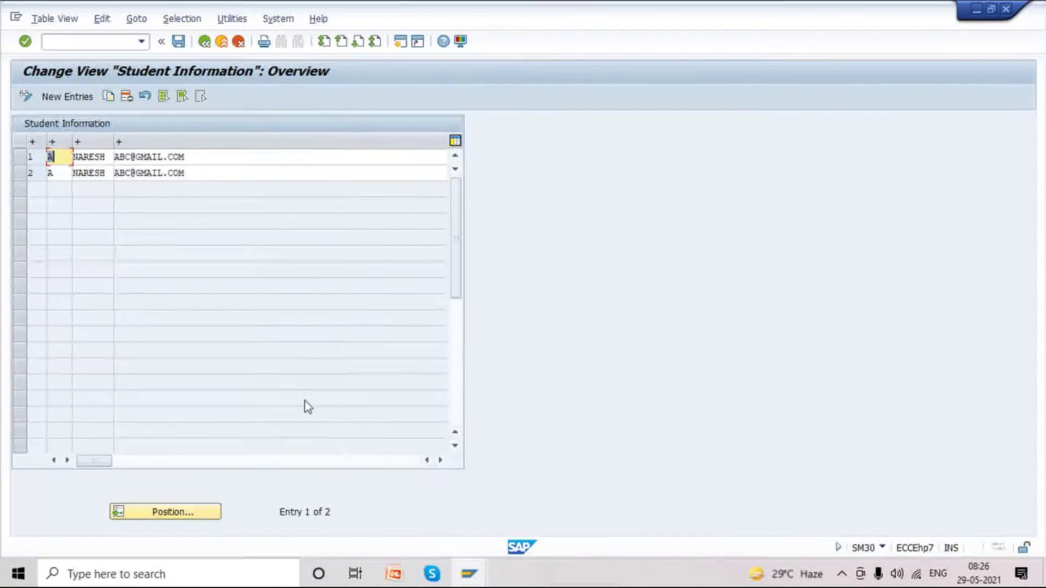
pyautogui.click(440, 460)
pyautogui.click(440, 461)
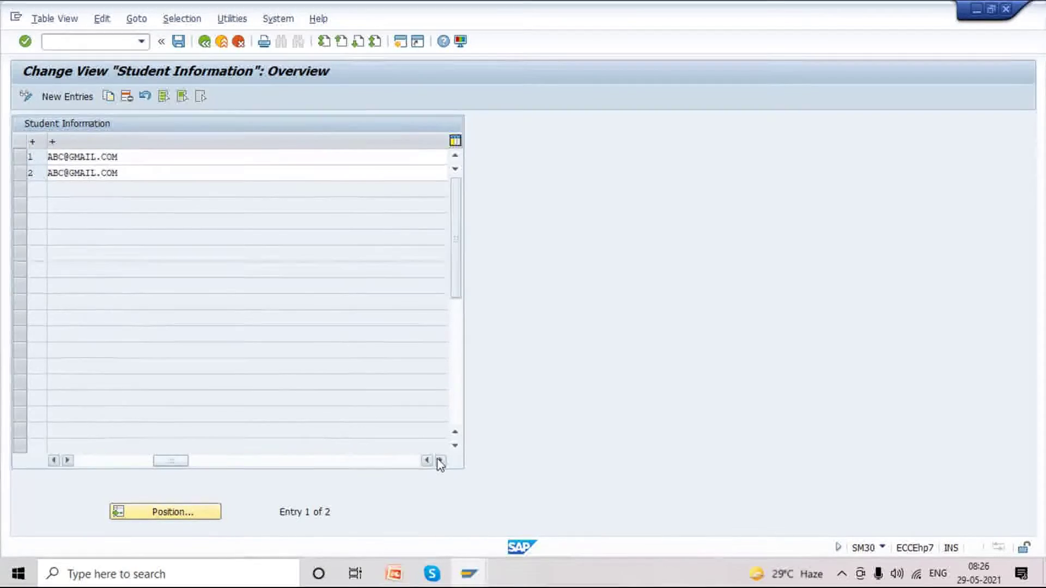
pyautogui.click(440, 460)
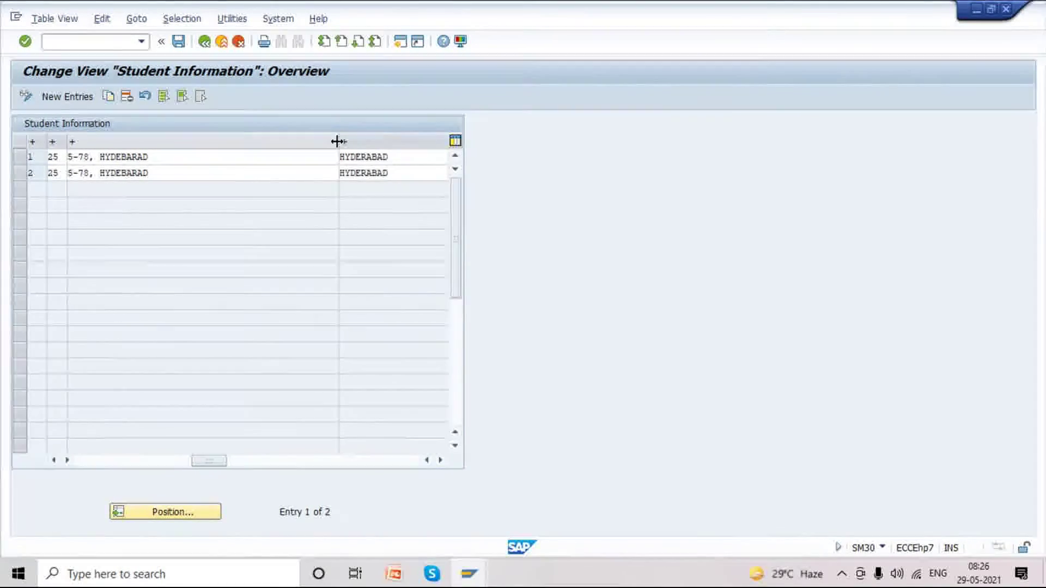
pyautogui.moveTo(337, 141); pyautogui.dragTo(162, 140)
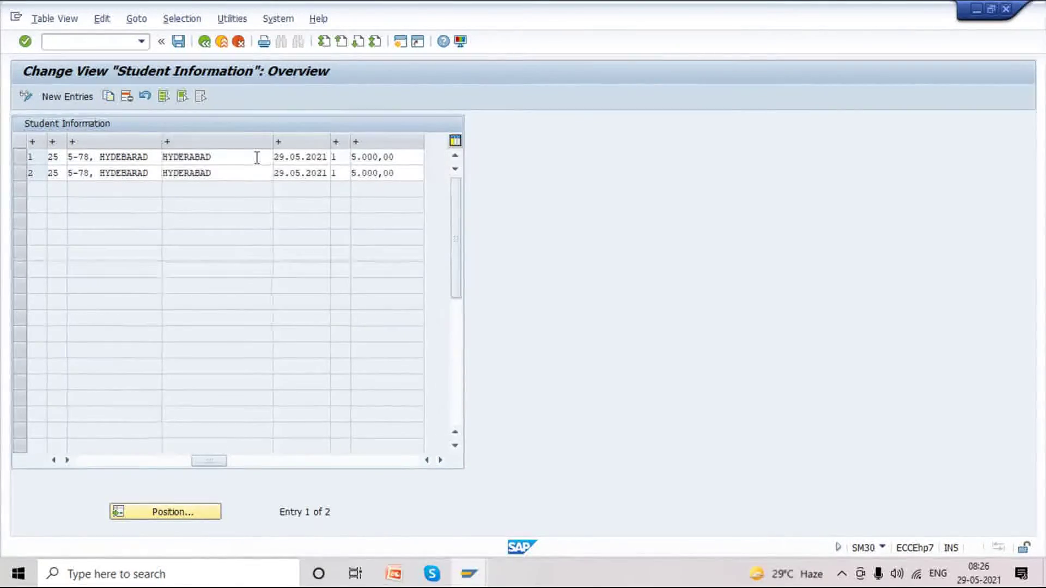
pyautogui.moveTo(273, 140); pyautogui.dragTo(225, 141)
pyautogui.moveTo(209, 461); pyautogui.dragTo(56, 439)
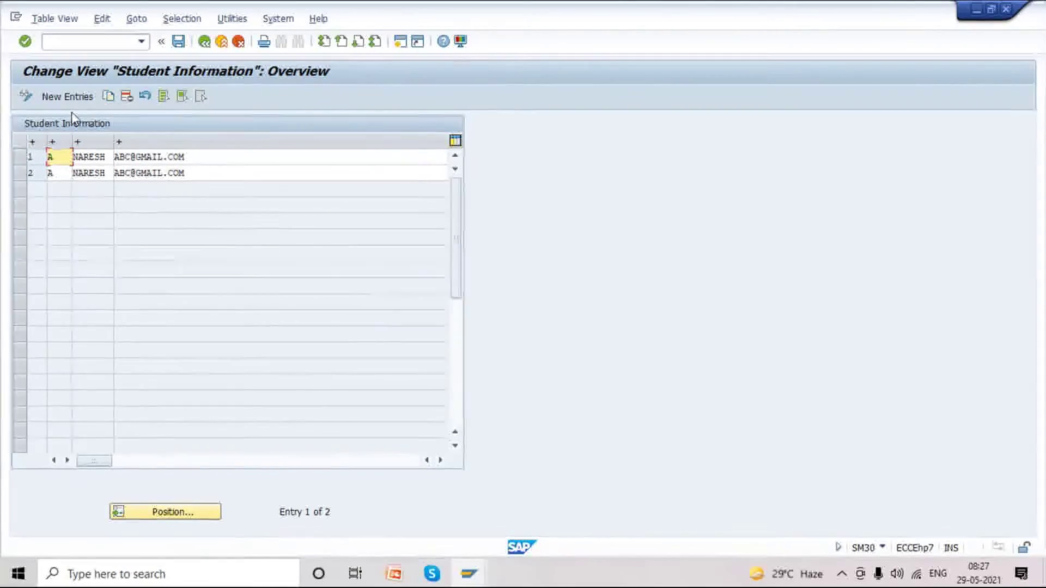
# Start adding new entries to Student Information and select the student number field in the only editable row at the end of the grid.
pyautogui.click(52, 97)
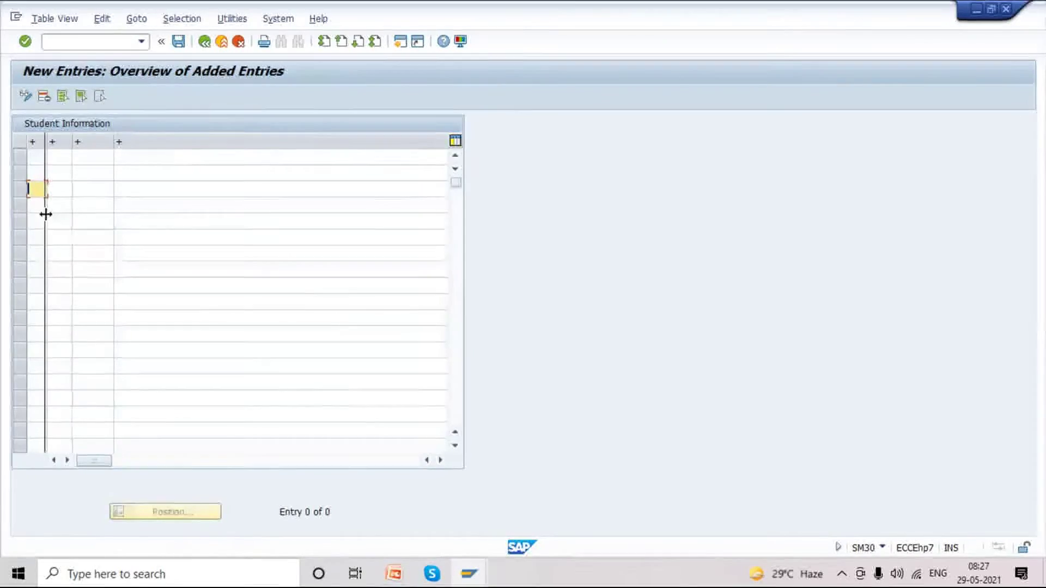
pyautogui.click(39, 286)
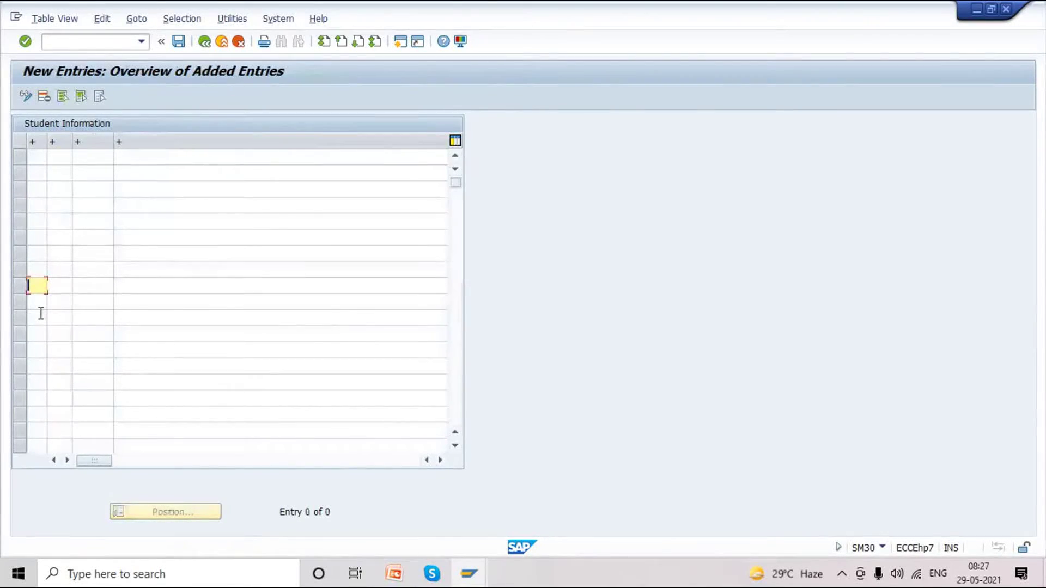
pyautogui.click(456, 413)
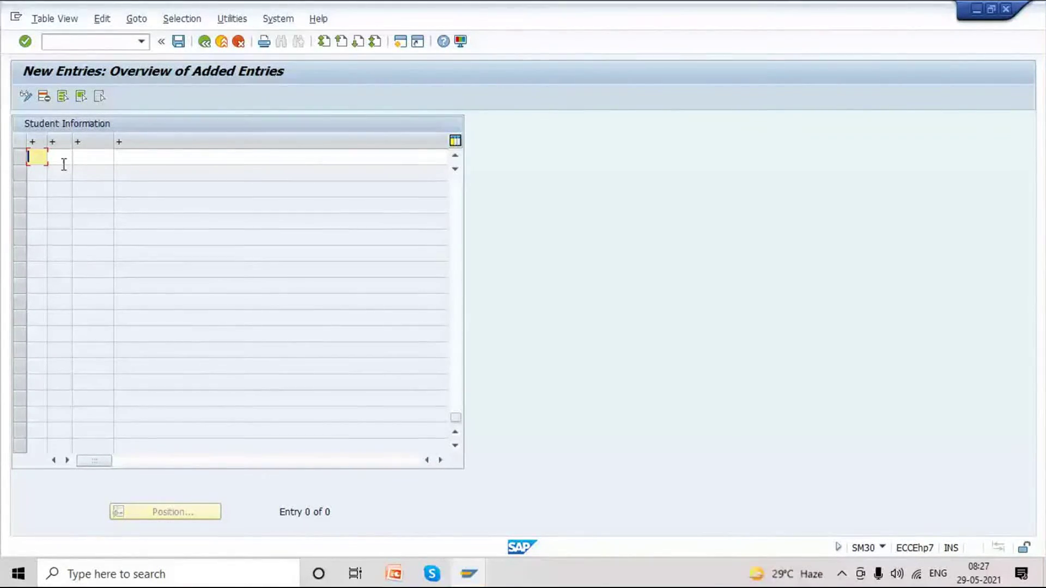
pyautogui.click(140, 157)
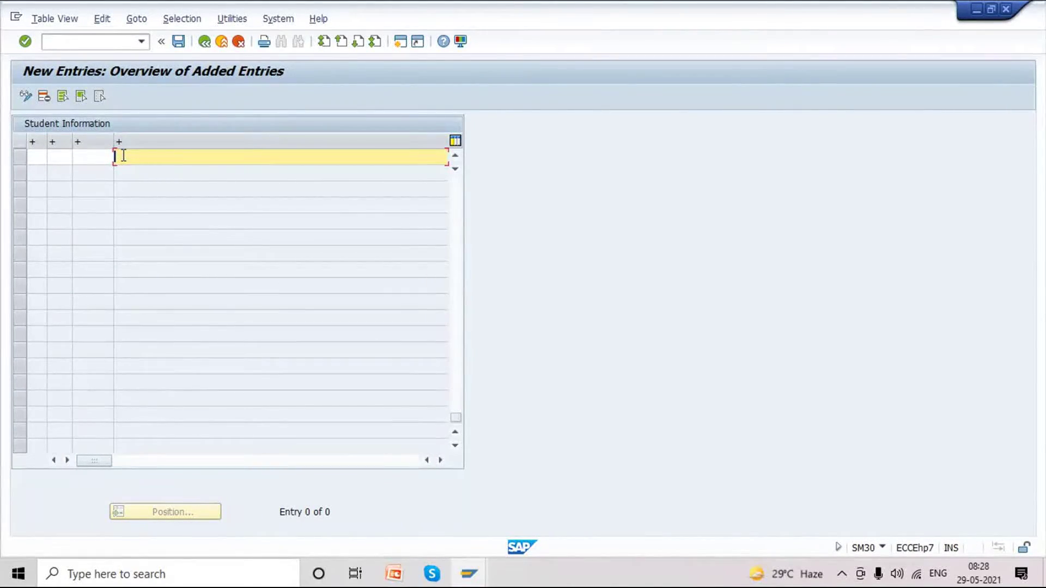
pyautogui.click(34, 157)
pyautogui.click(57, 156)
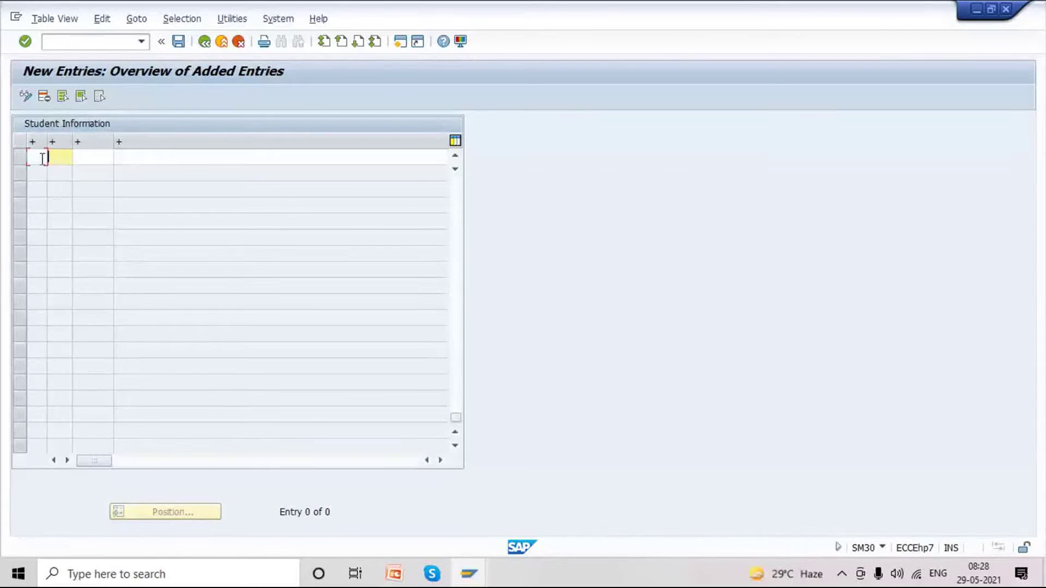
pyautogui.click(43, 158)
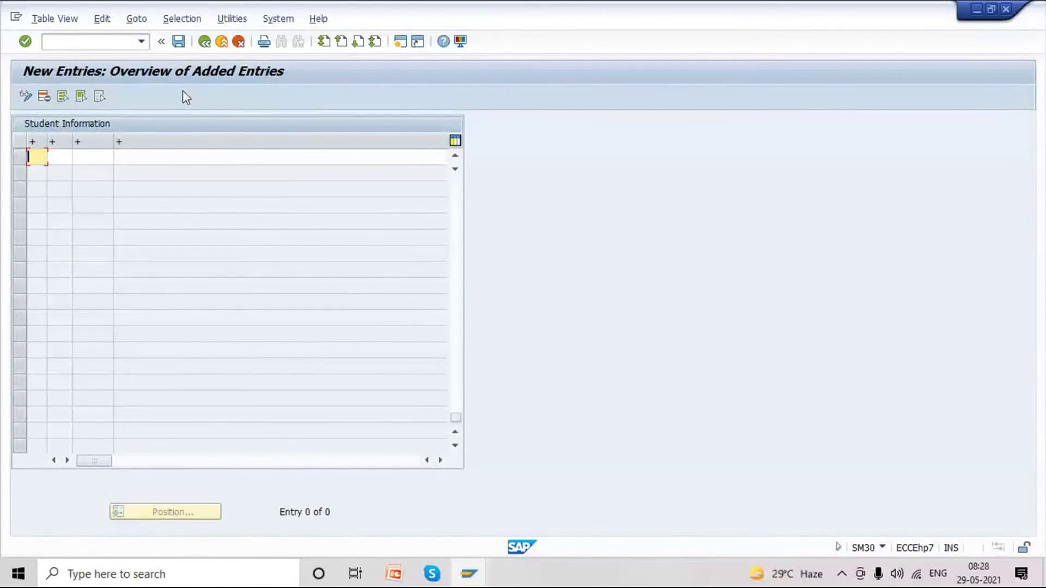
# Display table Z11_STUDENT in a new SE11 session and arrange it side by side with the New Entries window.
pyautogui.click(71, 41)
pyautogui.write('/ose11')
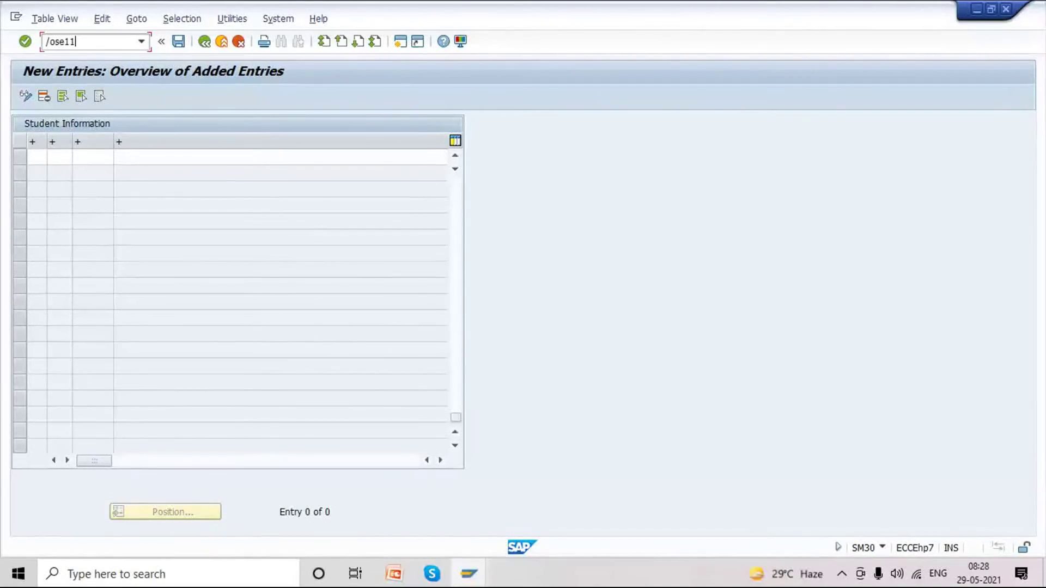
pyautogui.press('Return')
pyautogui.click(191, 173)
pyautogui.click(69, 327)
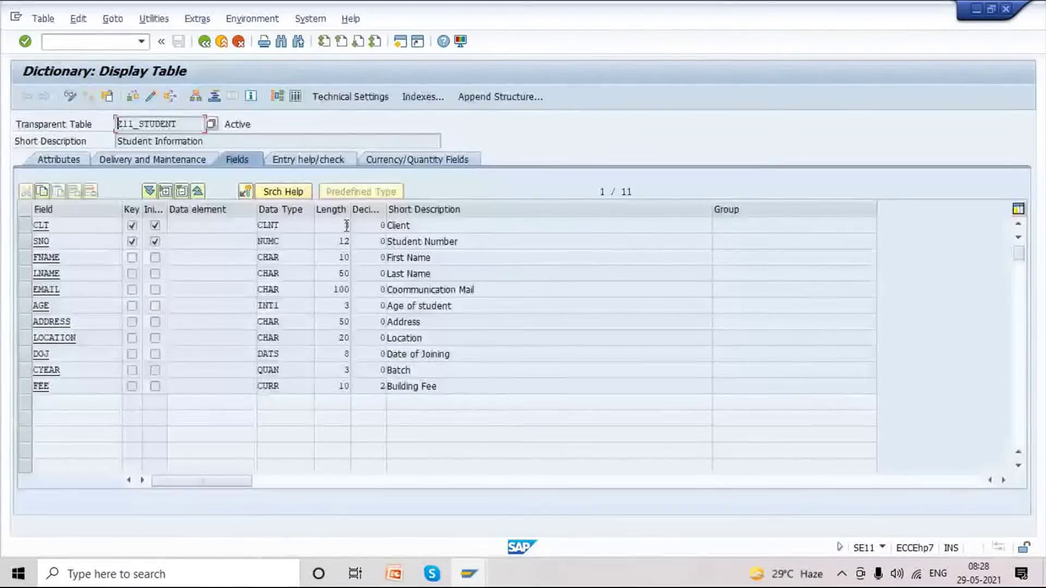
pyautogui.press('super+Right')
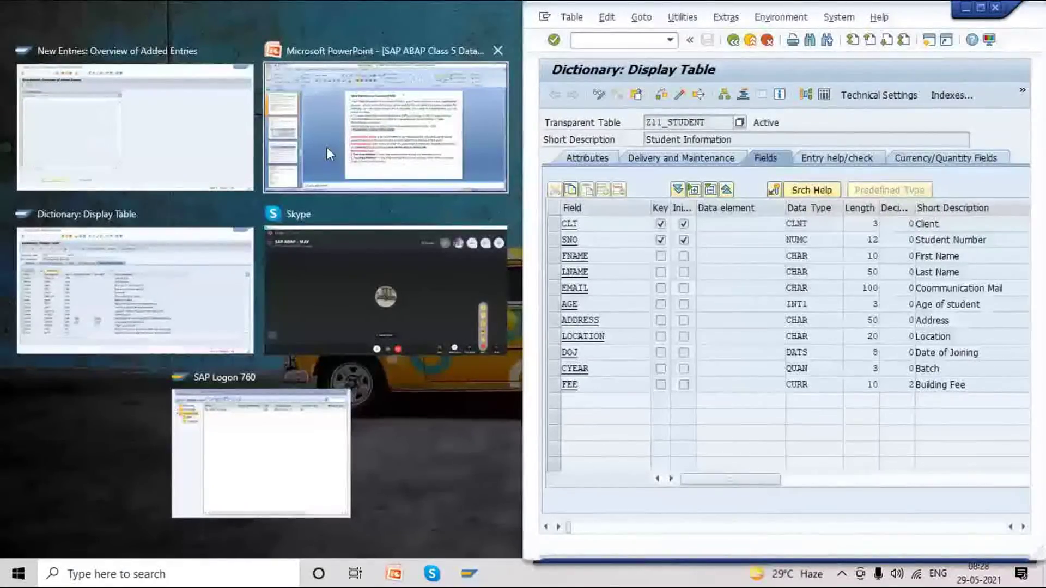
pyautogui.press('Return')
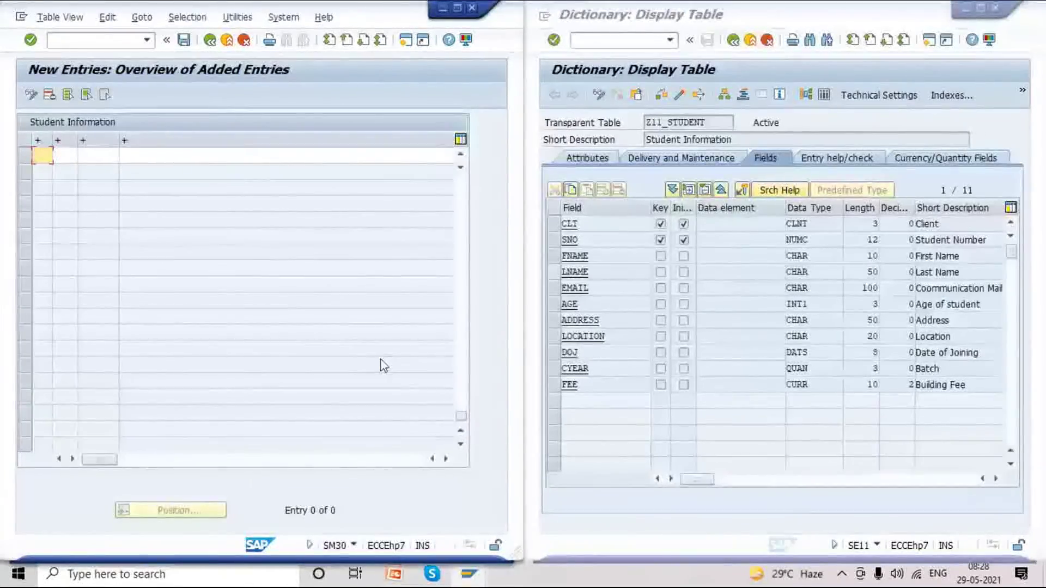
# Go through the cells of the first blank Student Information row and compare them with the LOCATION and FNAME fields of Z11_STUDENT.
pyautogui.moveTo(460, 418); pyautogui.dragTo(465, 315)
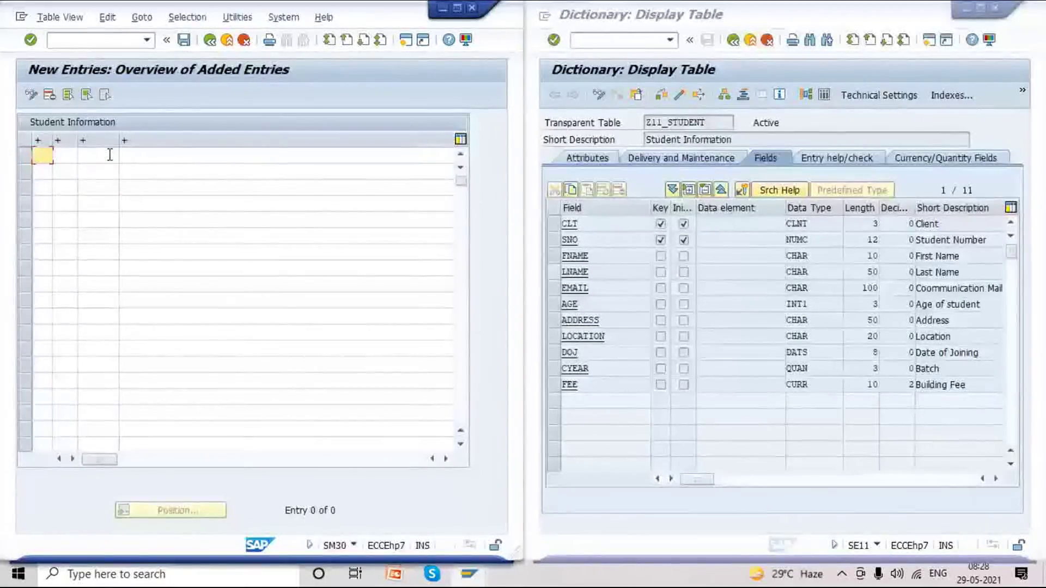
pyautogui.click(66, 155)
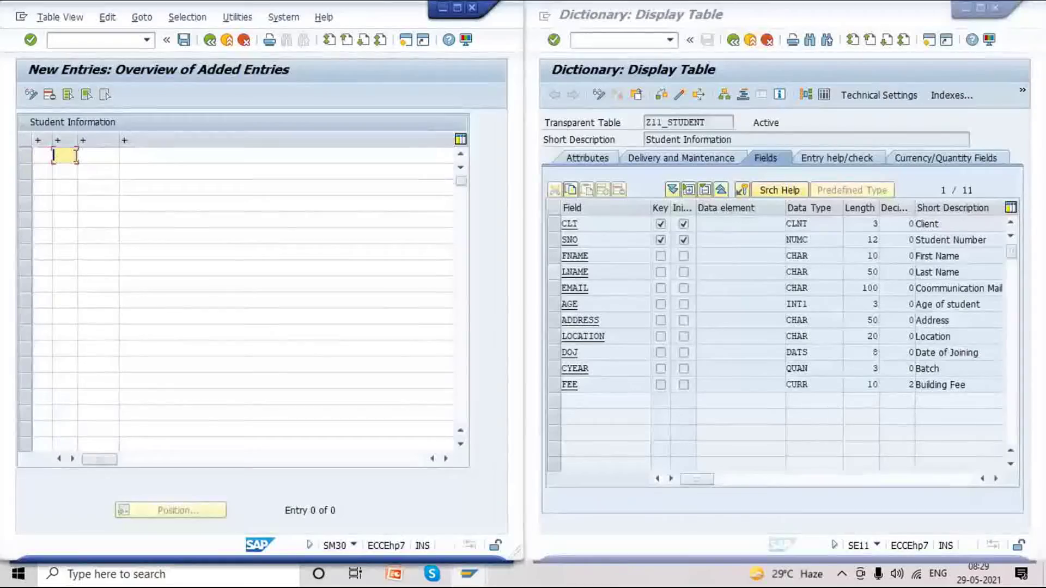
pyautogui.press('Tab')
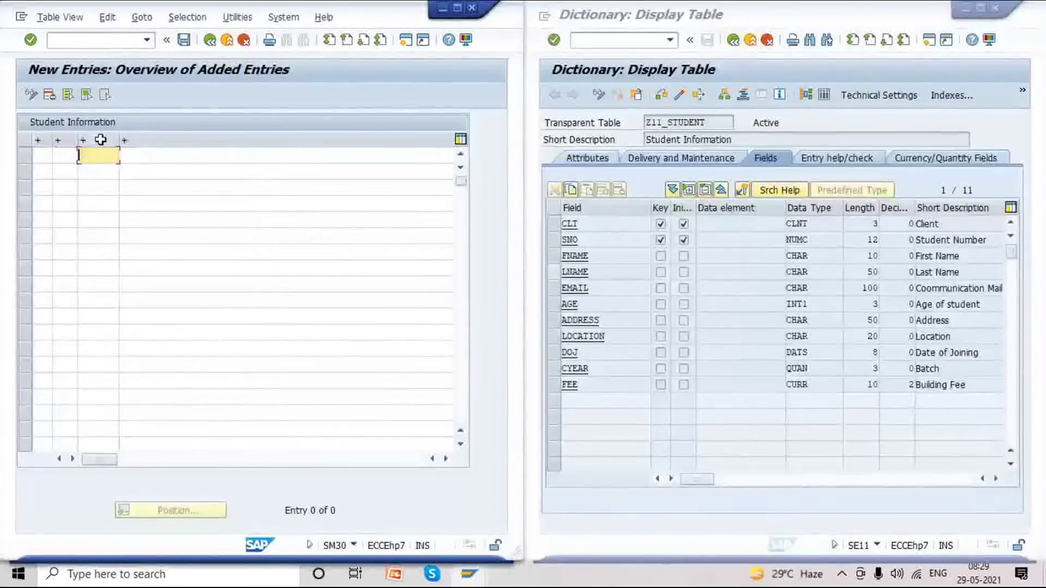
pyautogui.press('Tab')
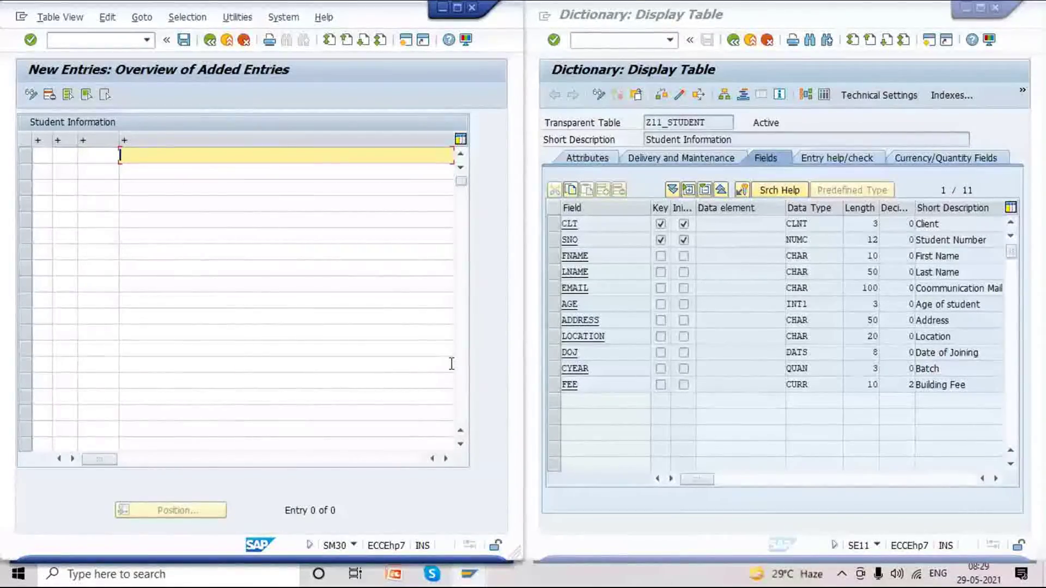
pyautogui.click(608, 337)
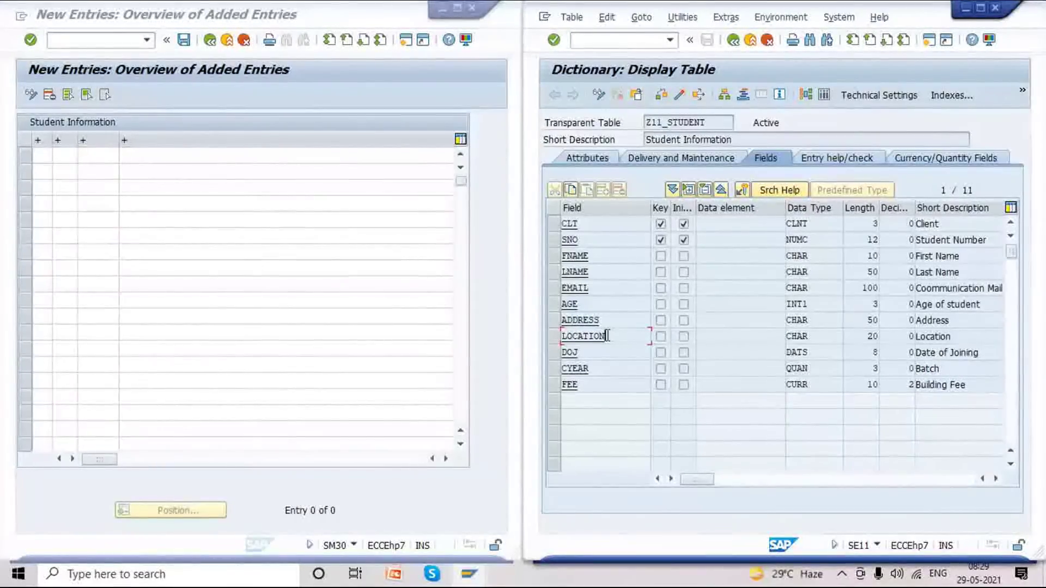
pyautogui.moveTo(590, 256); pyautogui.dragTo(558, 259)
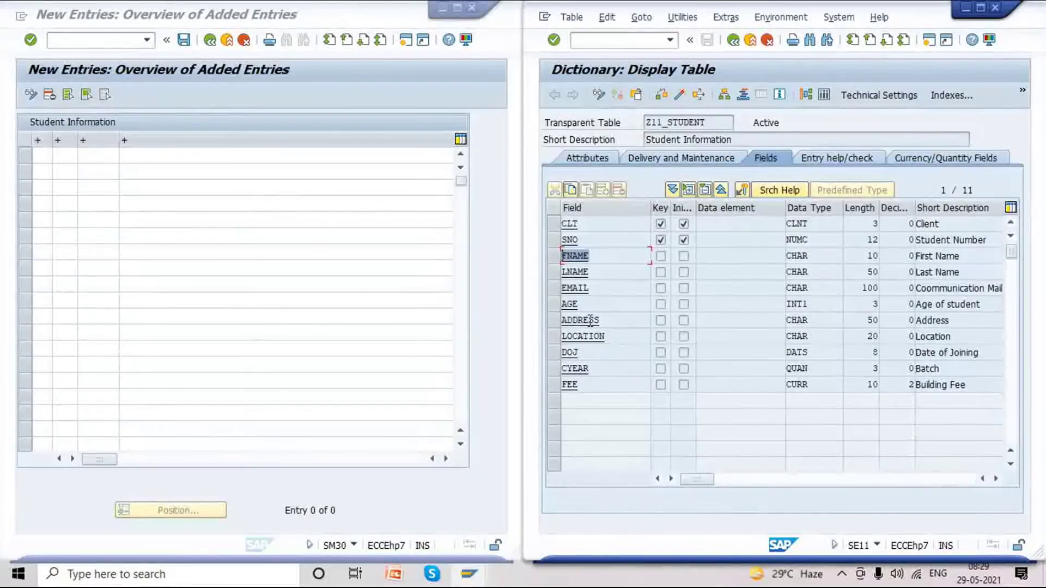
# Leave the VBAP table display for the ABAP Dictionary initial screen and bring the Z11_STUDENT definition back beside it.
pyautogui.click(467, 581)
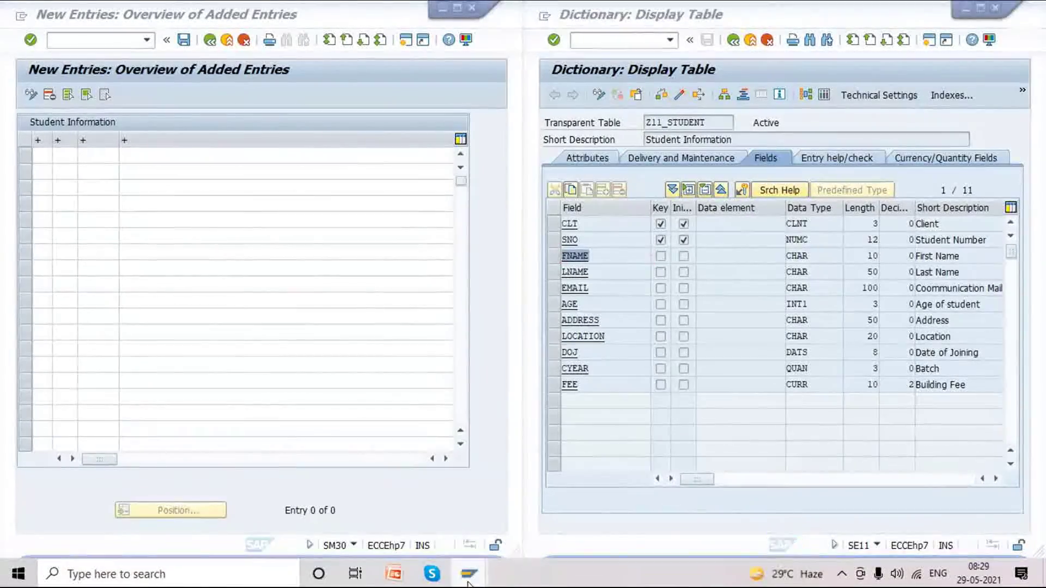
pyautogui.moveTo(467, 580)
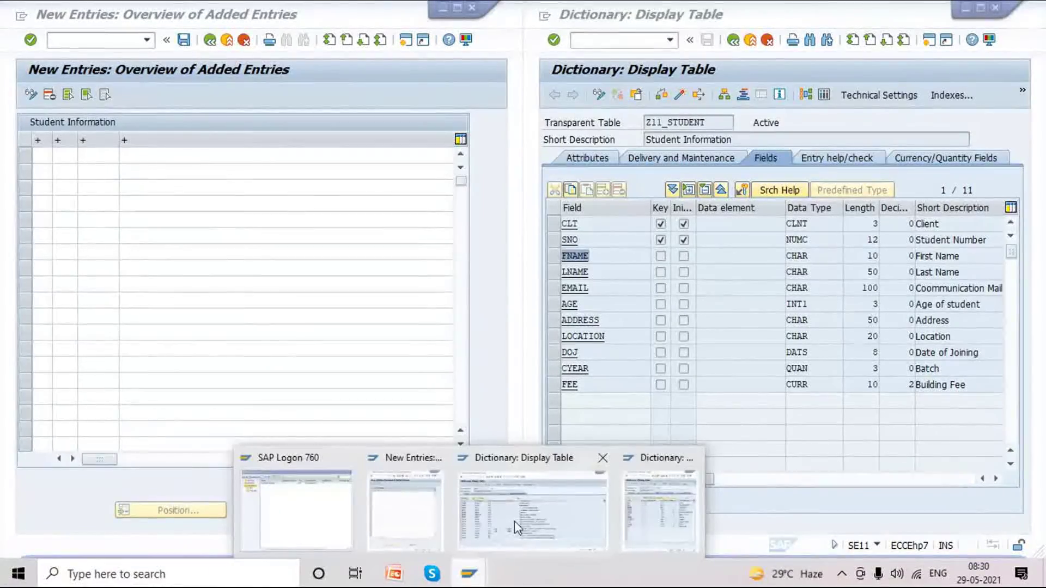
pyautogui.click(514, 521)
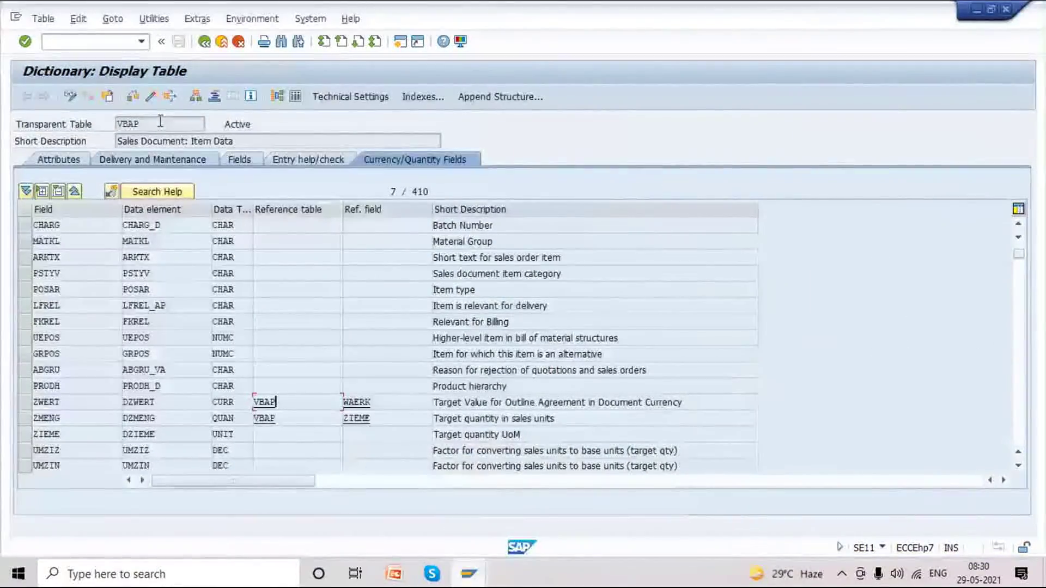
pyautogui.press('F3')
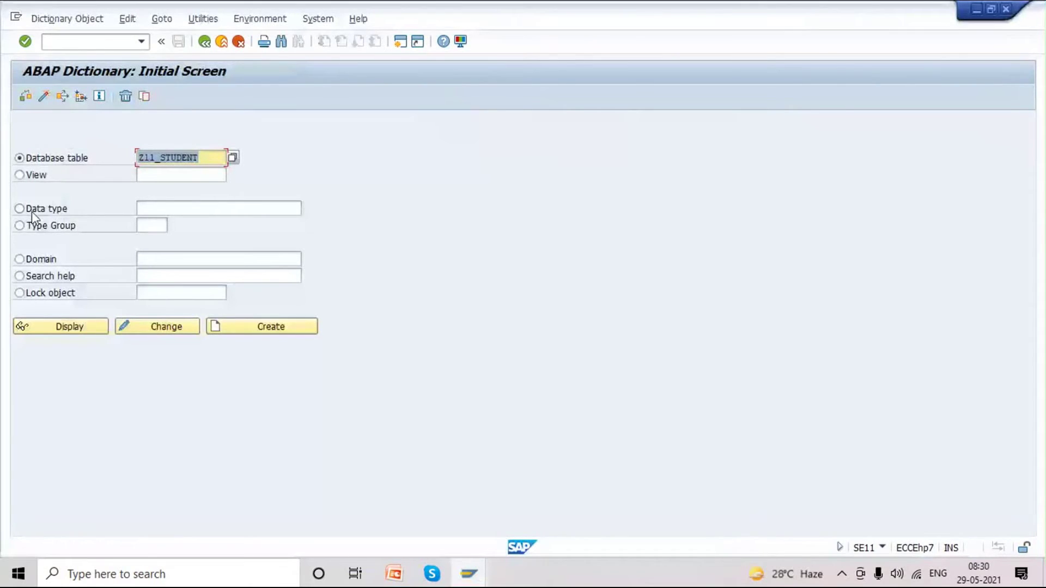
pyautogui.click(471, 577)
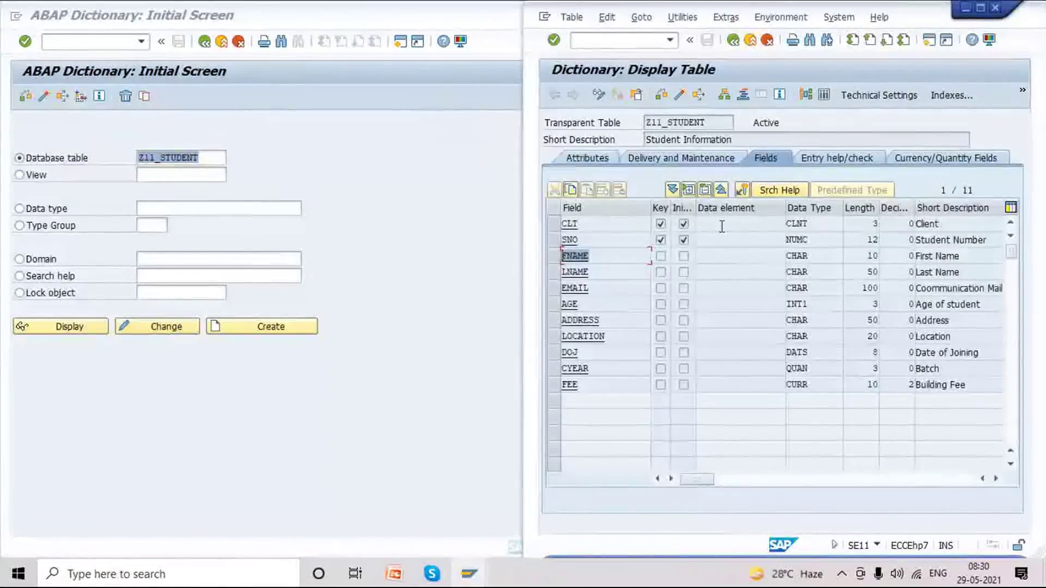
# Examine the Z11_STUDENT field definitions, including LOCATION and AGE and the data types of CLT, SNO, FNAME and LNAME.
pyautogui.click(797, 224)
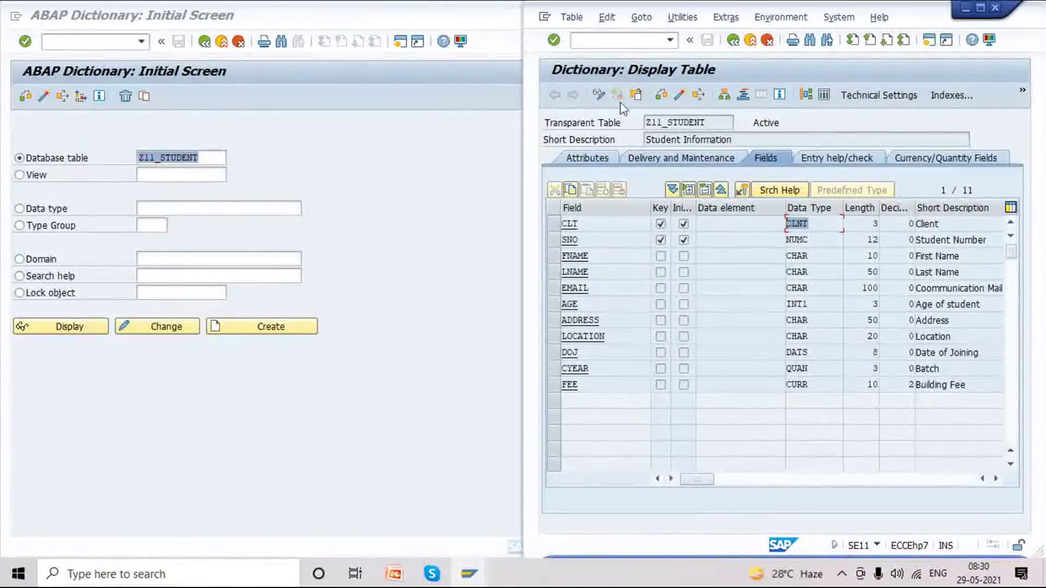
pyautogui.click(614, 338)
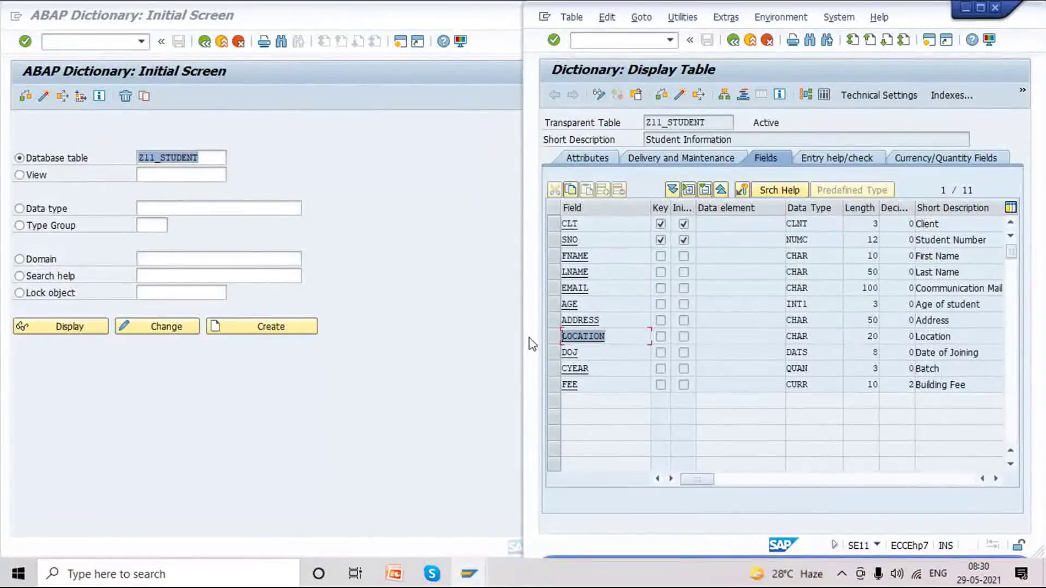
pyautogui.click(617, 305)
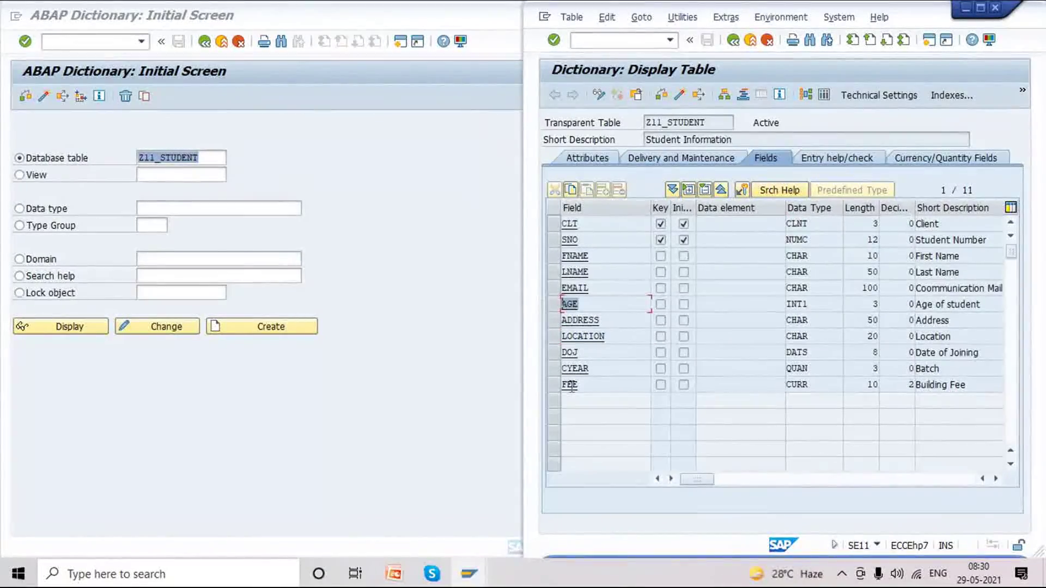
pyautogui.click(593, 256)
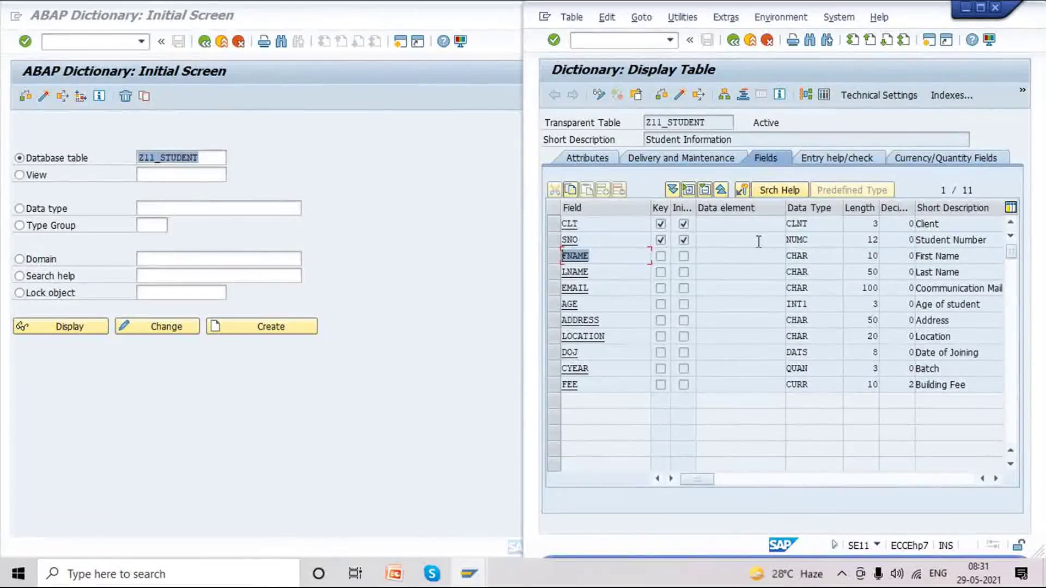
pyautogui.click(766, 223)
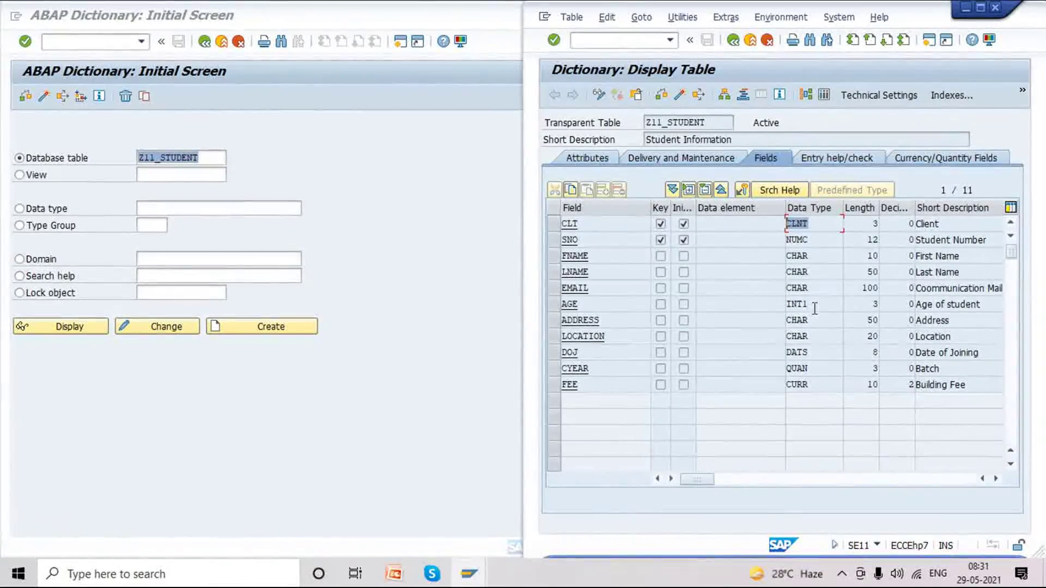
pyautogui.click(802, 241)
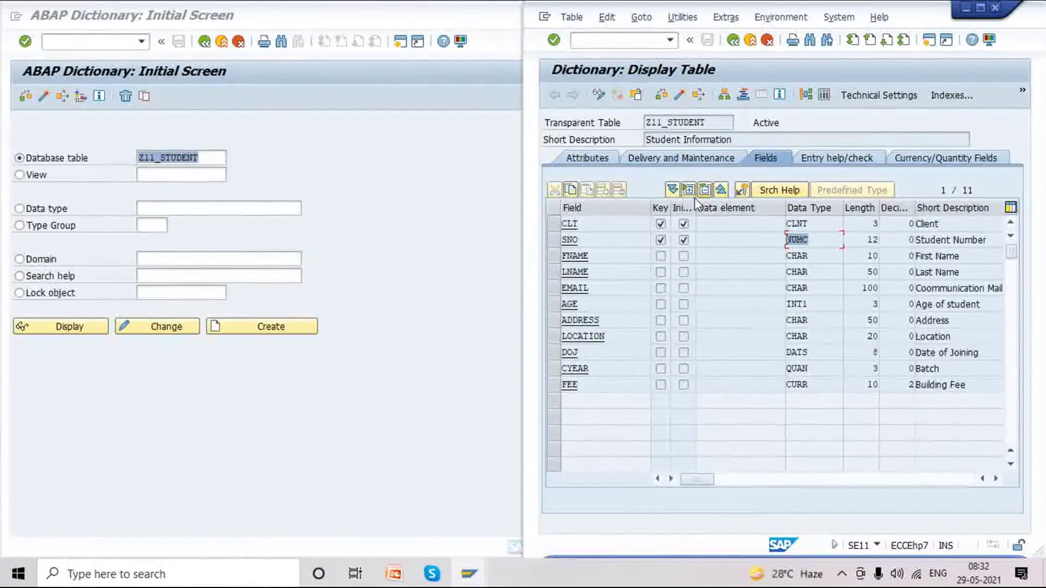
pyautogui.click(815, 224)
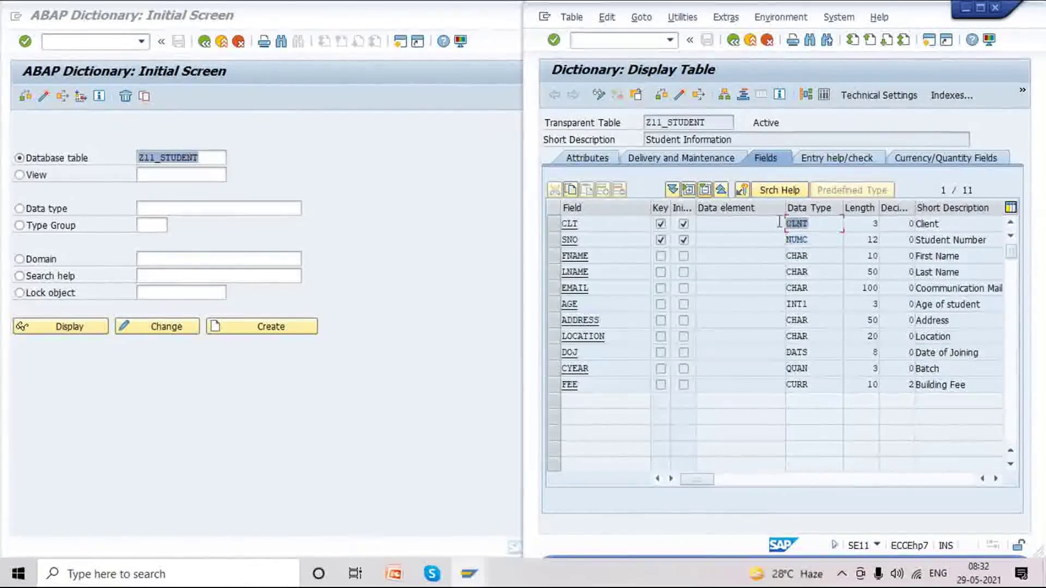
pyautogui.click(805, 257)
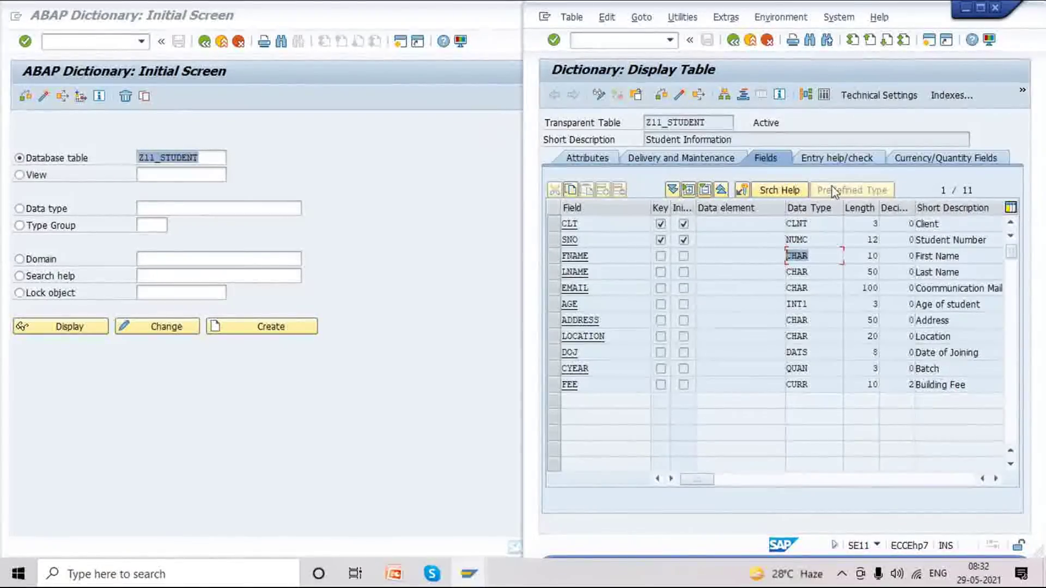
pyautogui.click(814, 269)
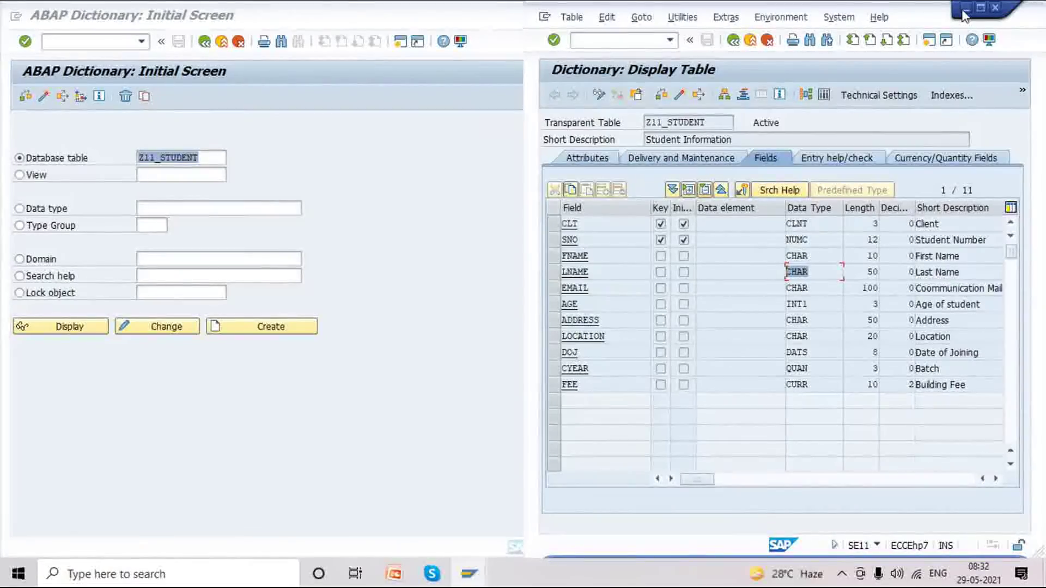
# Maximize the Z11_STUDENT table display and close the New Entries session of SM30.
pyautogui.click(980, 8)
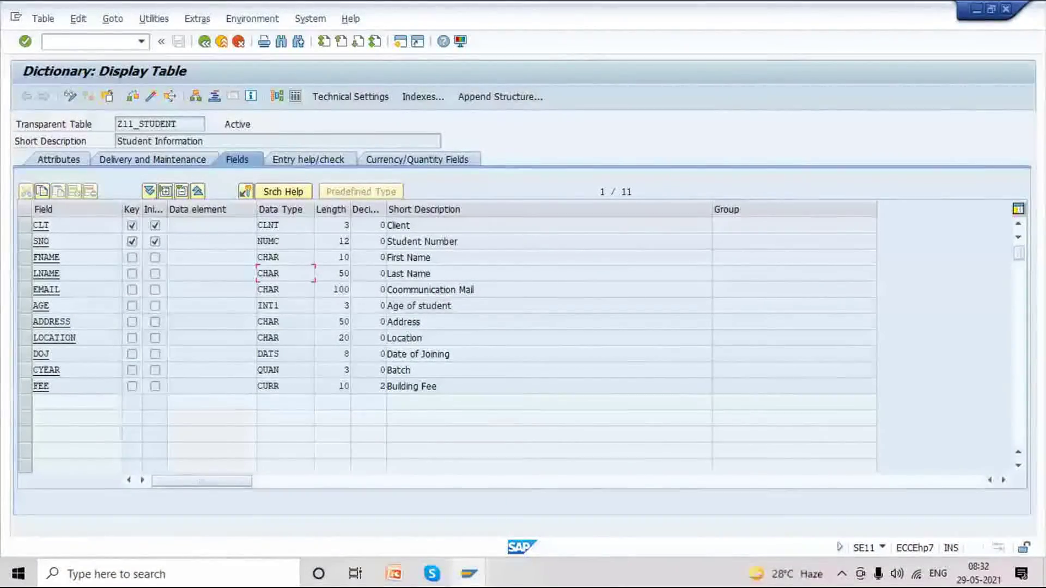
pyautogui.click(469, 574)
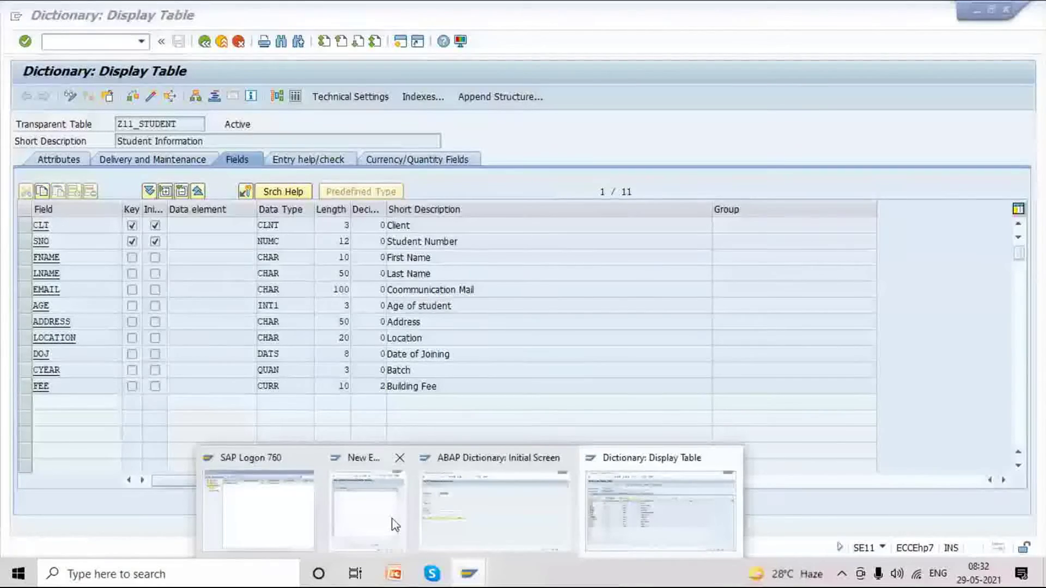
pyautogui.click(395, 526)
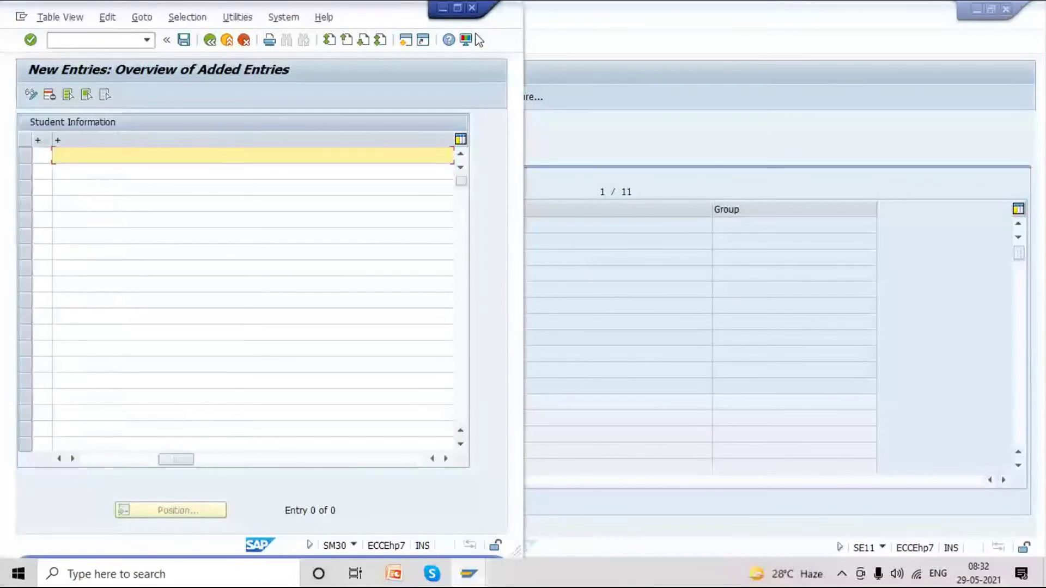
pyautogui.click(457, 7)
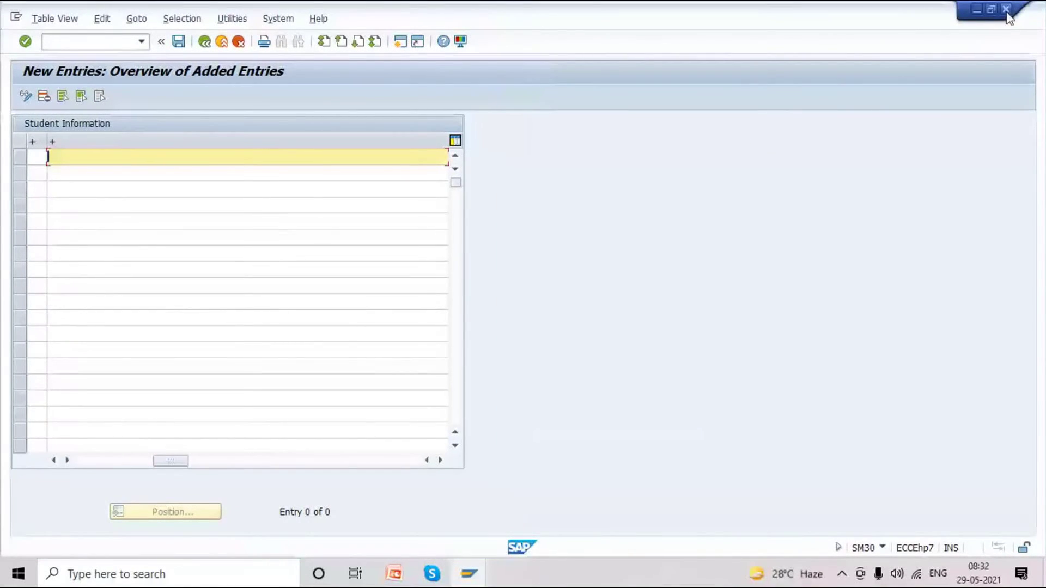
pyautogui.click(1007, 11)
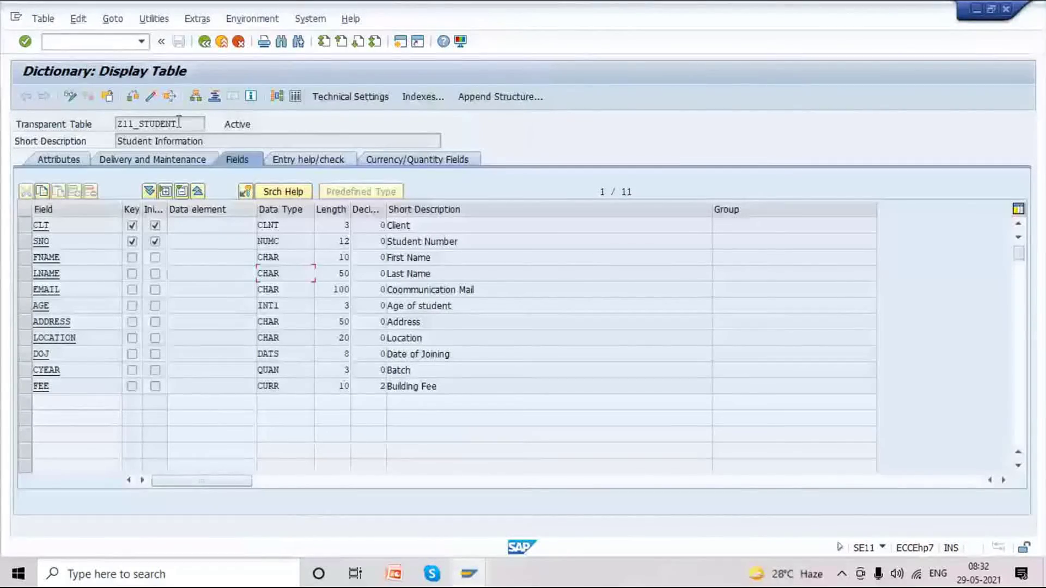
# Examine the Z11_STUDENT fields from EMAIL down to FEE, the description of SNO, and the table's delivery and maintenance settings.
pyautogui.moveTo(179, 122); pyautogui.dragTo(156, 124)
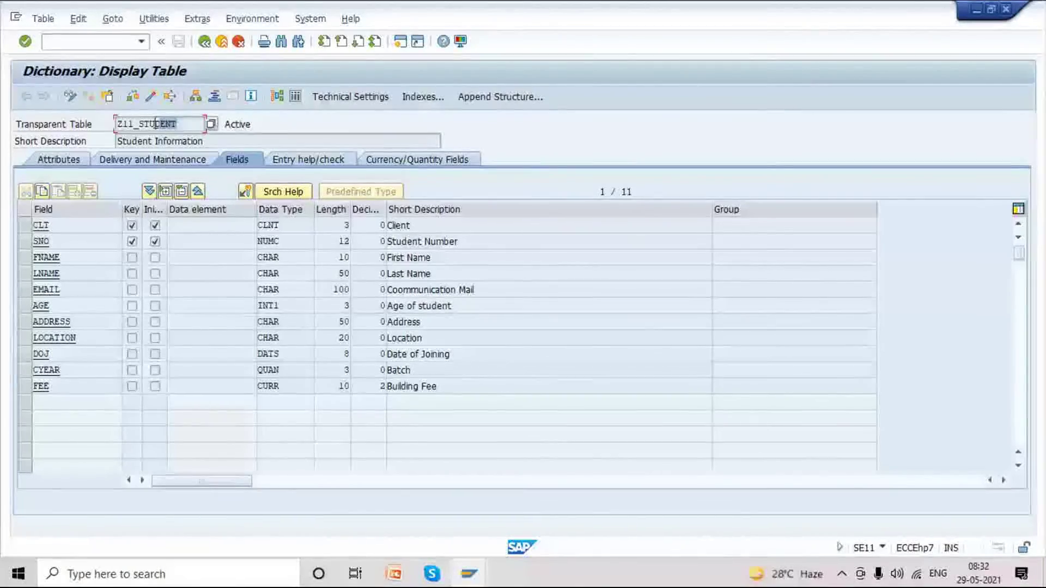
pyautogui.doubleClick(48, 291)
pyautogui.doubleClick(48, 301)
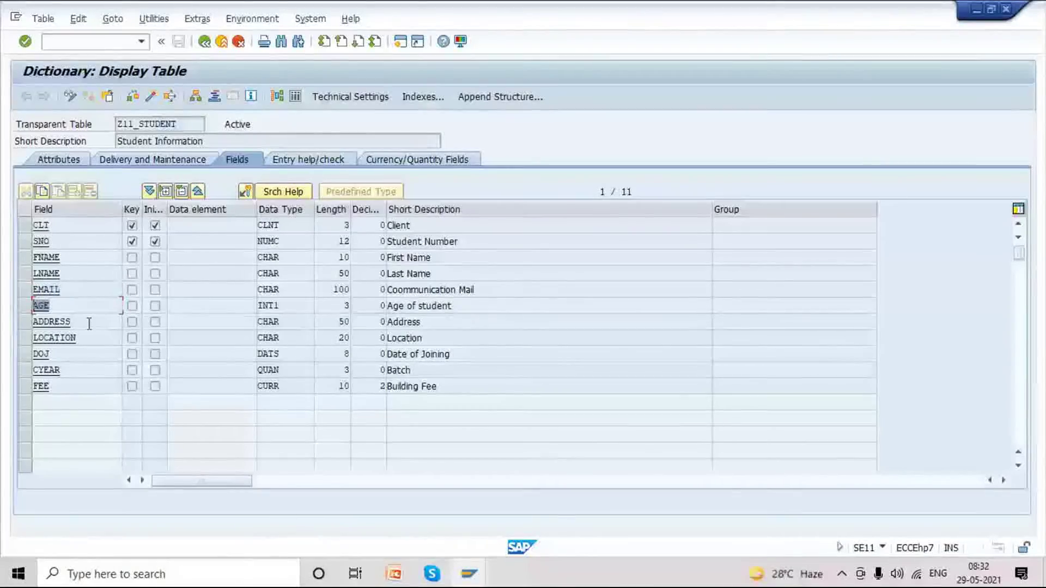
pyautogui.doubleClick(89, 323)
pyautogui.doubleClick(76, 338)
pyautogui.doubleClick(40, 355)
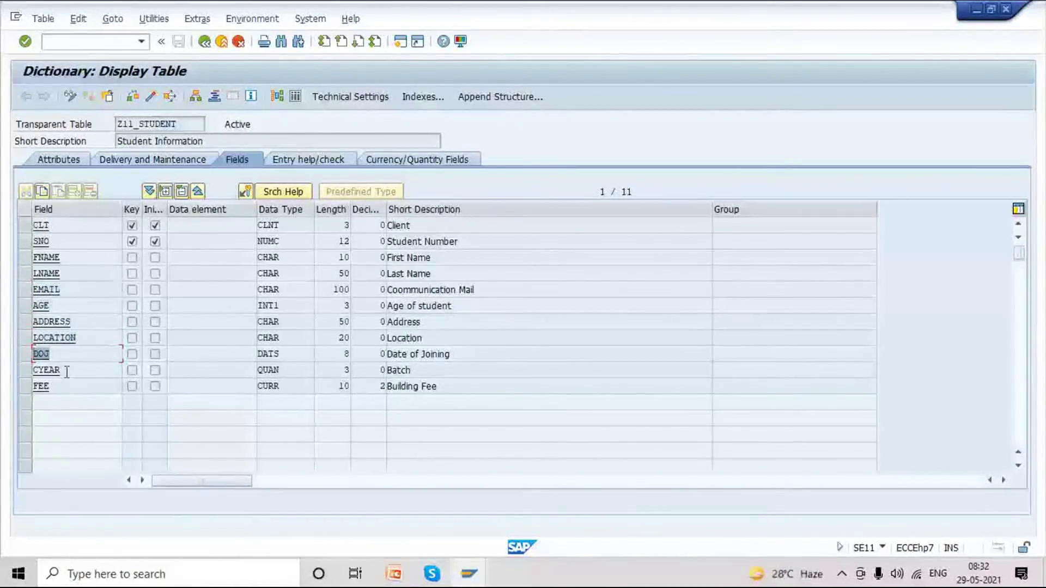
pyautogui.doubleClick(36, 371)
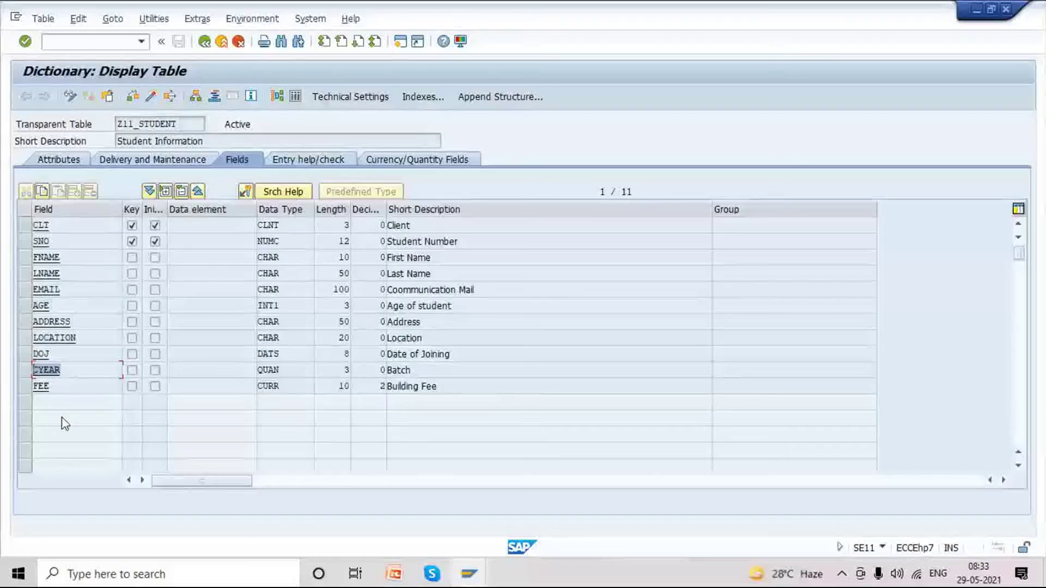
pyautogui.doubleClick(32, 386)
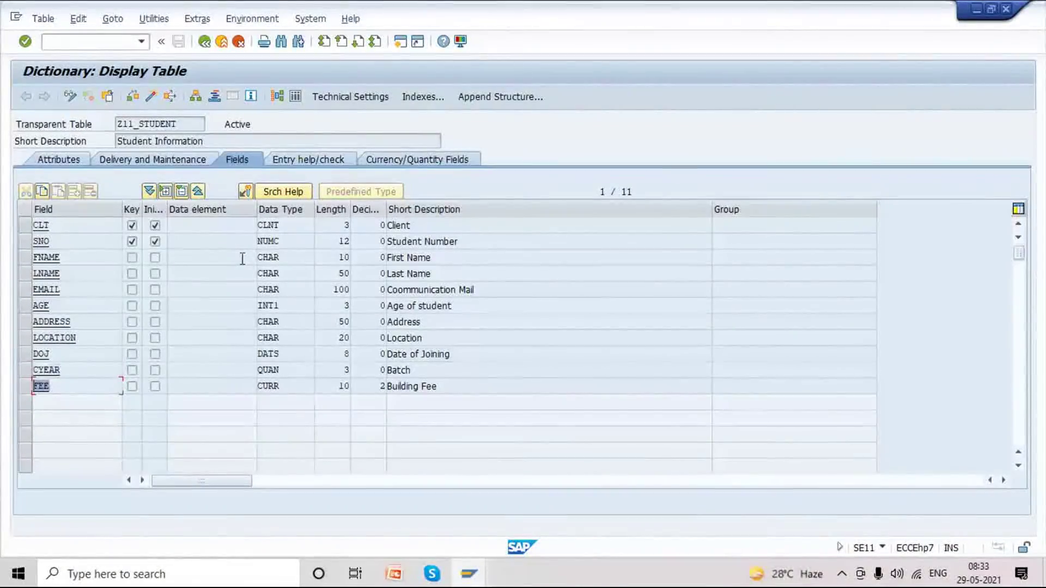
pyautogui.click(407, 241)
pyautogui.moveTo(407, 241); pyautogui.dragTo(433, 243)
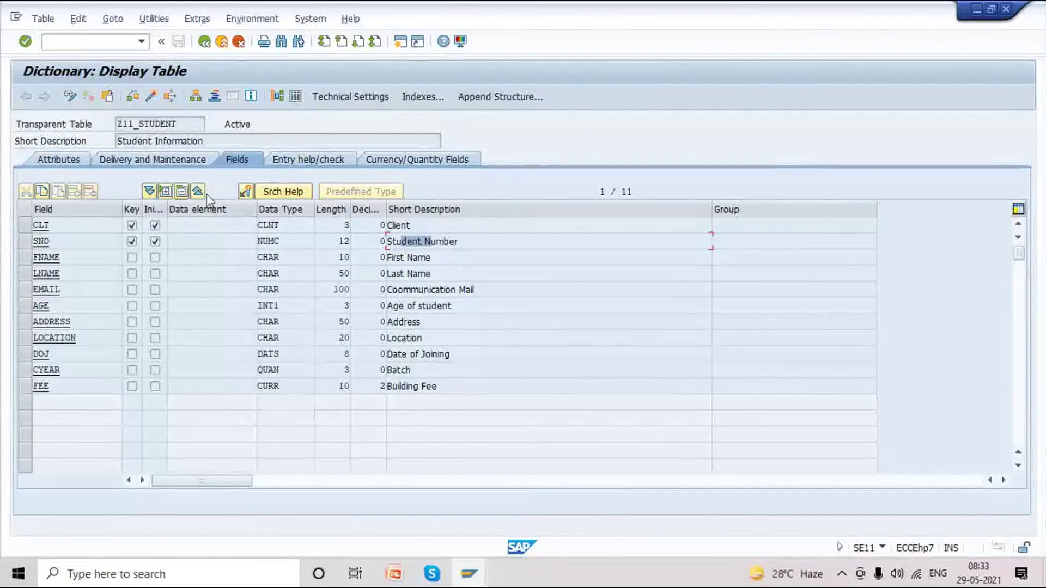
pyautogui.click(156, 161)
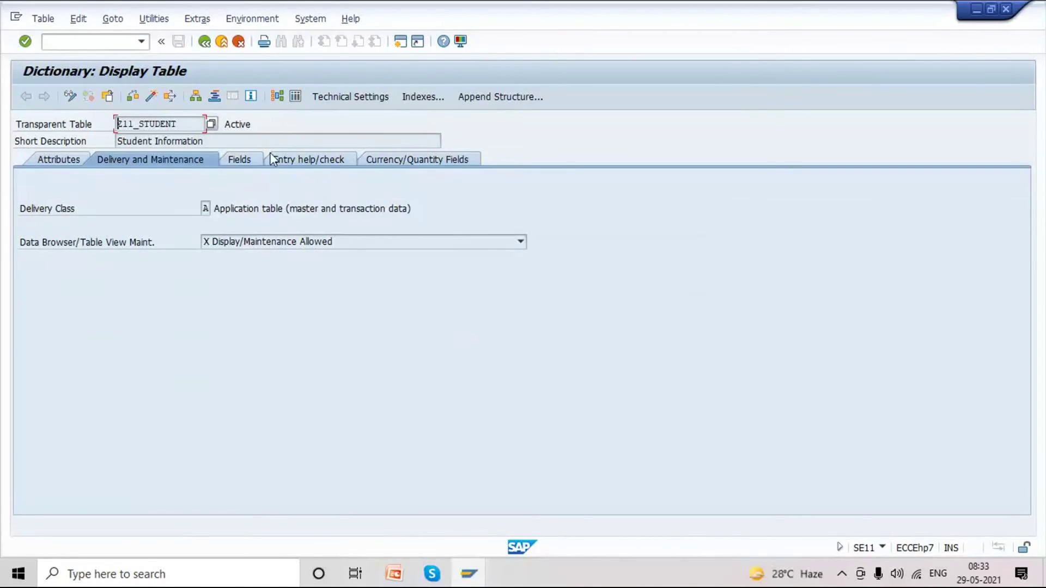
# Check the Table Maintenance Generator slide in PowerPoint, return to SAP and widen the Decimal Places column of the Z11_STUDENT field list.
pyautogui.click(396, 577)
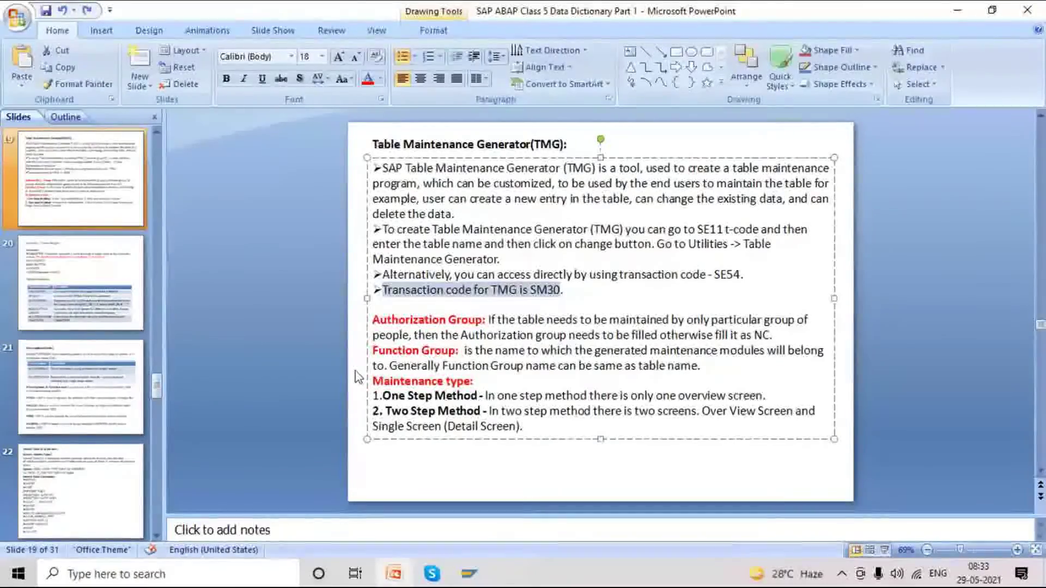
pyautogui.hotkey('alt', 'Tab')
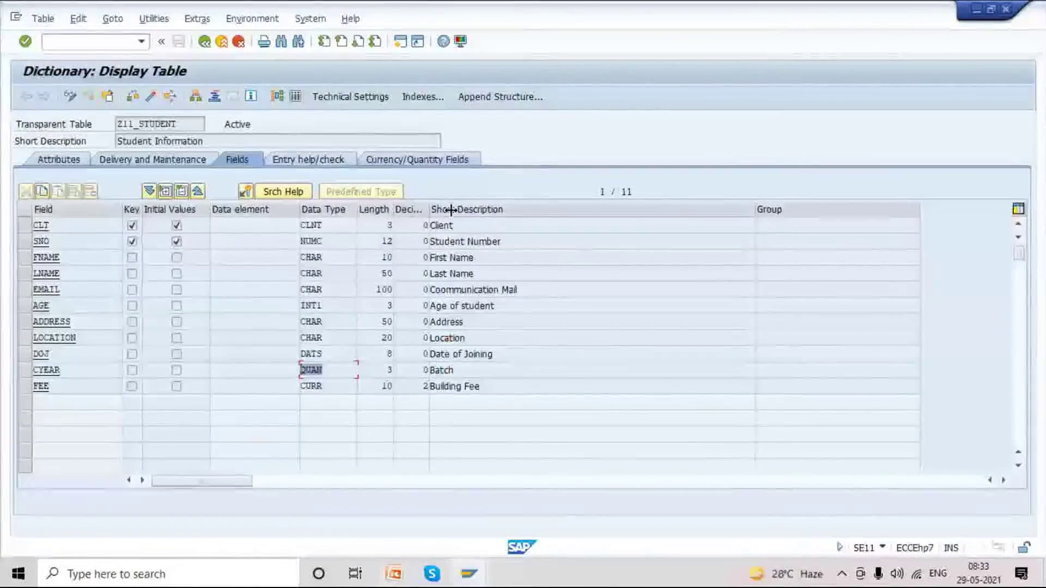
pyautogui.moveTo(429, 208); pyautogui.dragTo(461, 208)
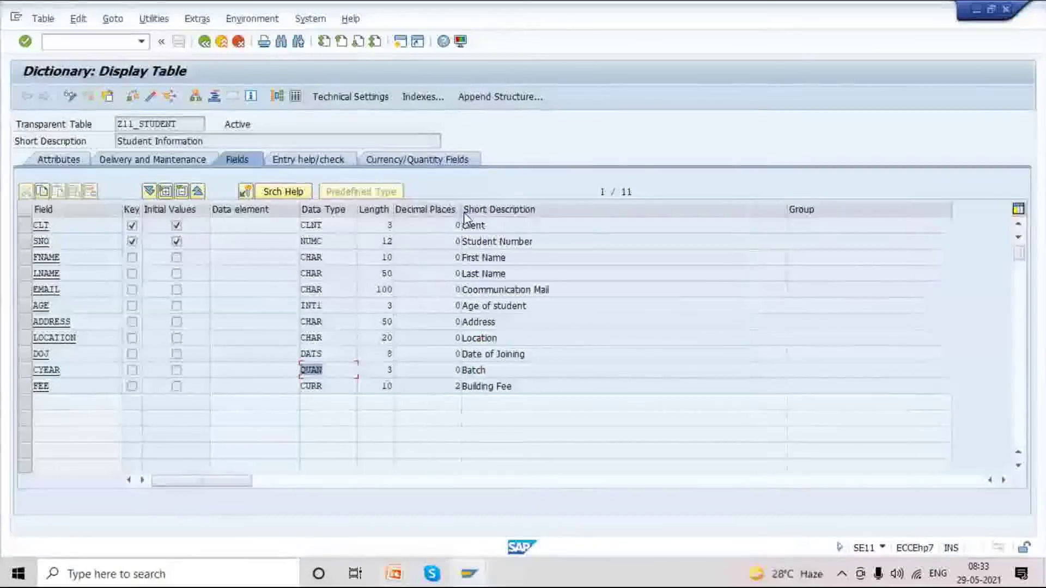
# Examine the CYEAR and FEE fields of Z11_STUDENT and compare their data types QUAN and CURR.
pyautogui.click(75, 370)
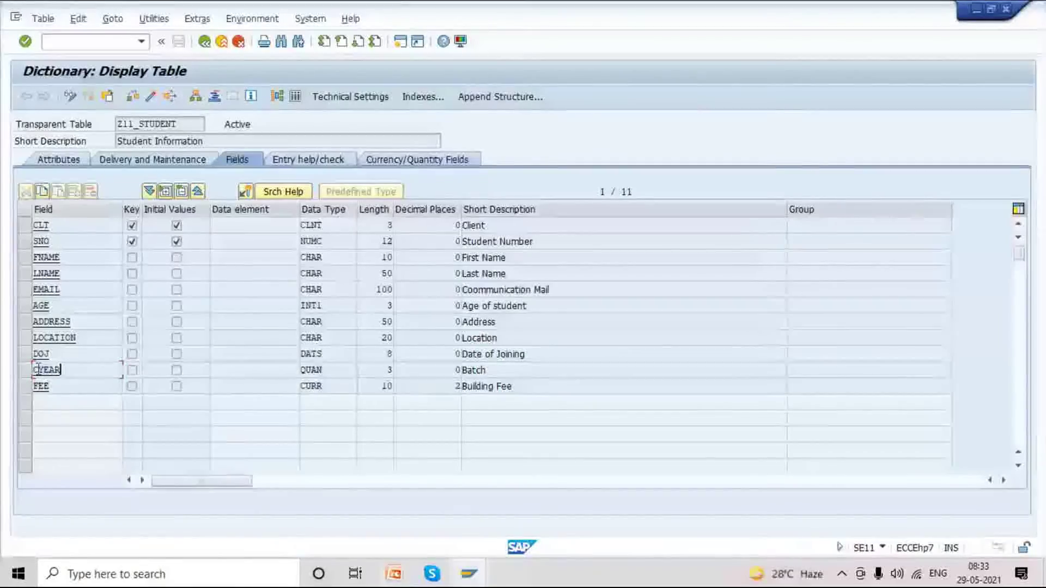
pyautogui.click(308, 370)
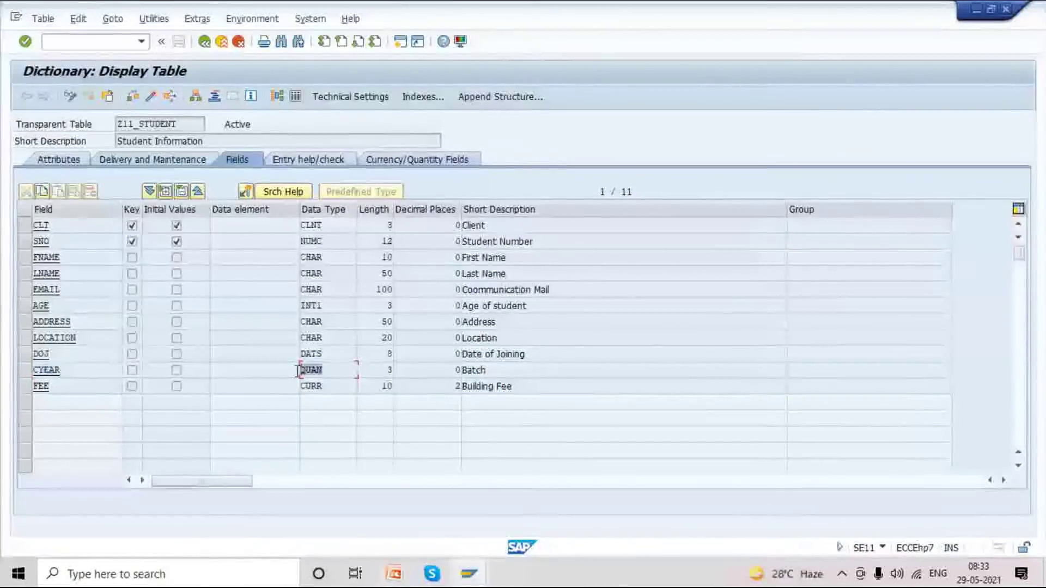
pyautogui.click(179, 192)
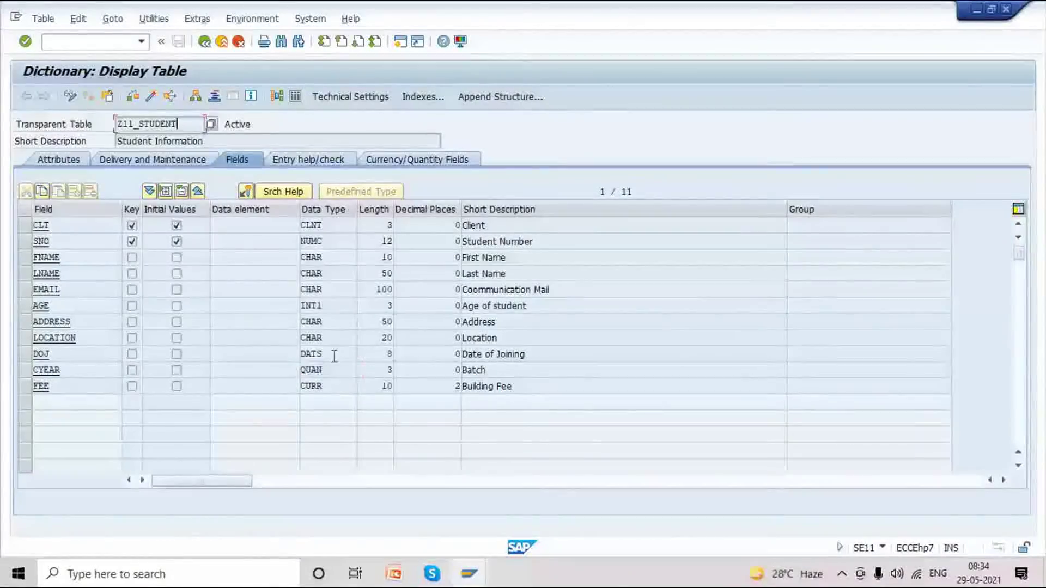
pyautogui.click(77, 372)
pyautogui.click(301, 371)
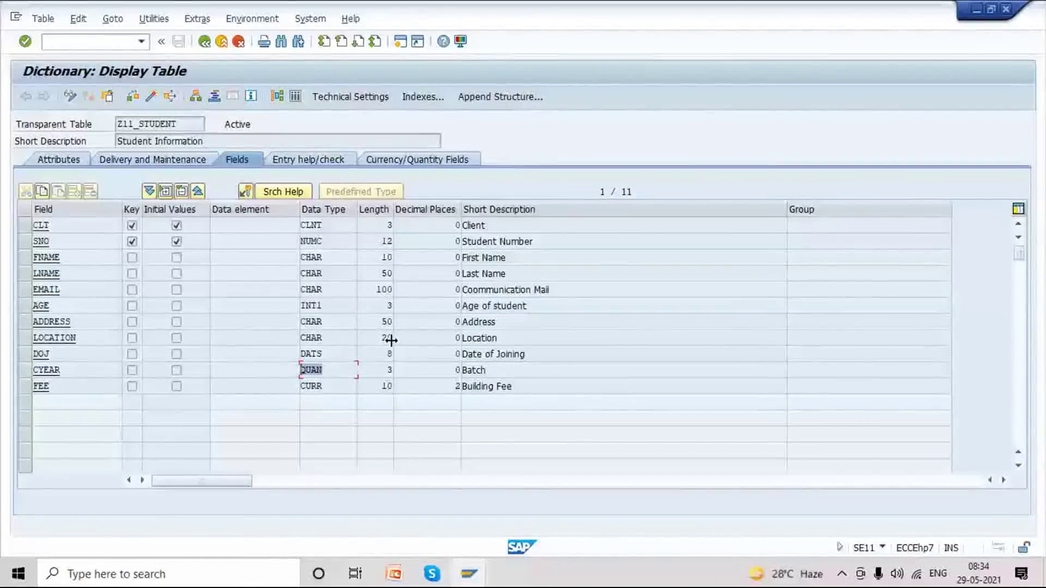
pyautogui.click(313, 386)
pyautogui.click(301, 370)
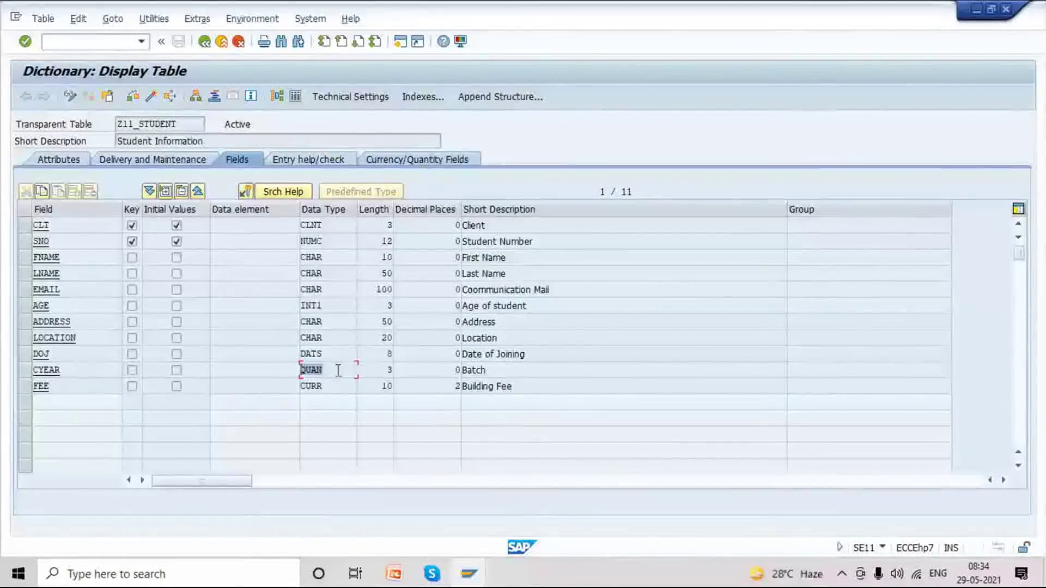
pyautogui.press('Down')
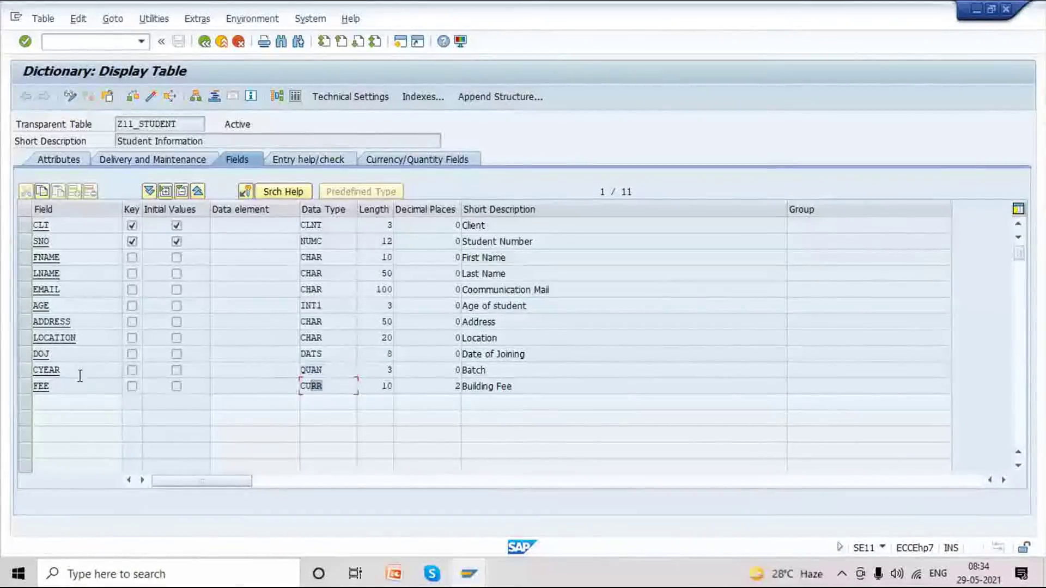
pyautogui.click(37, 385)
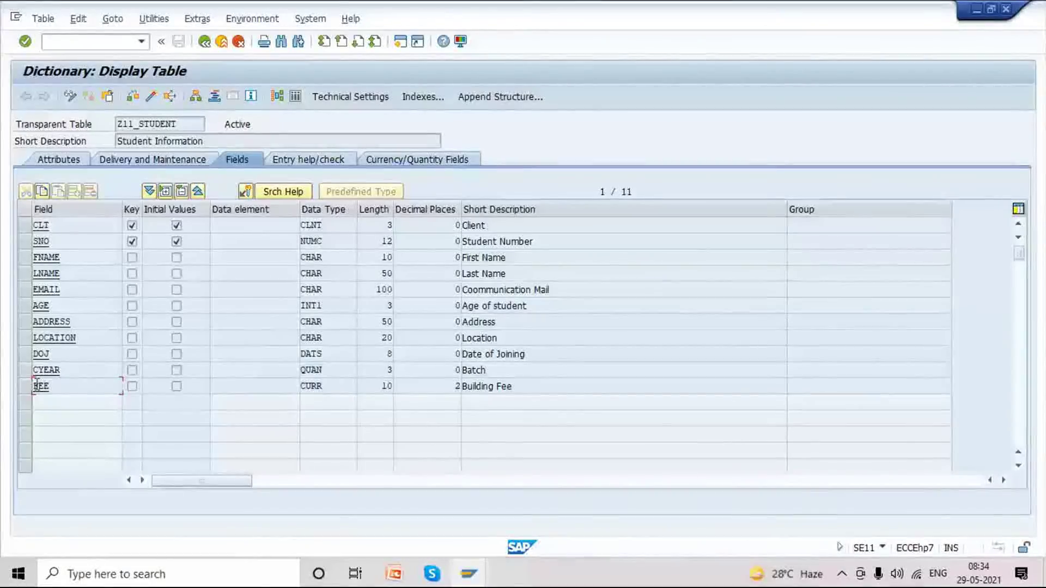
pyautogui.press('Tab')
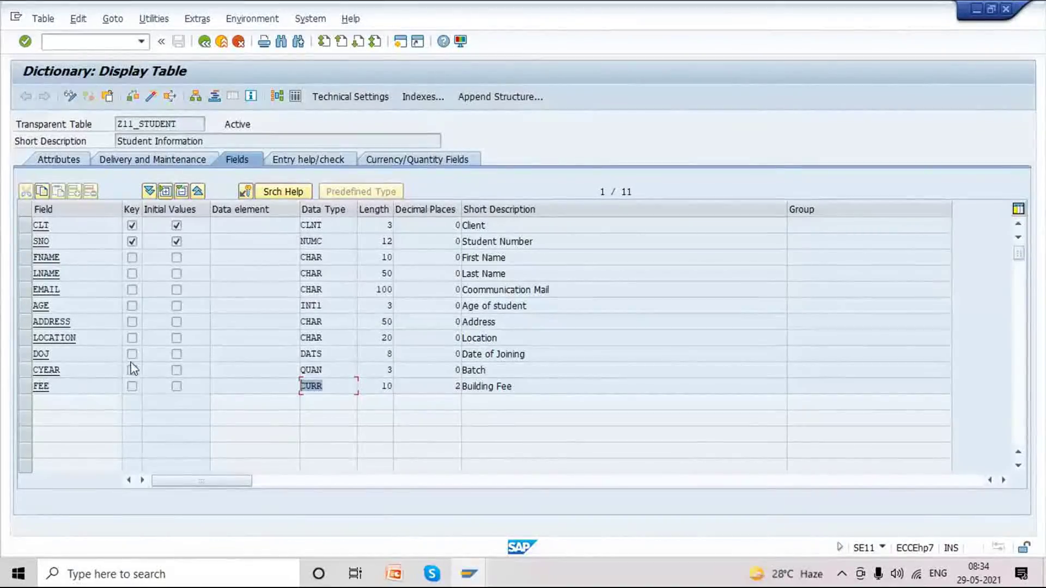
pyautogui.press('Up')
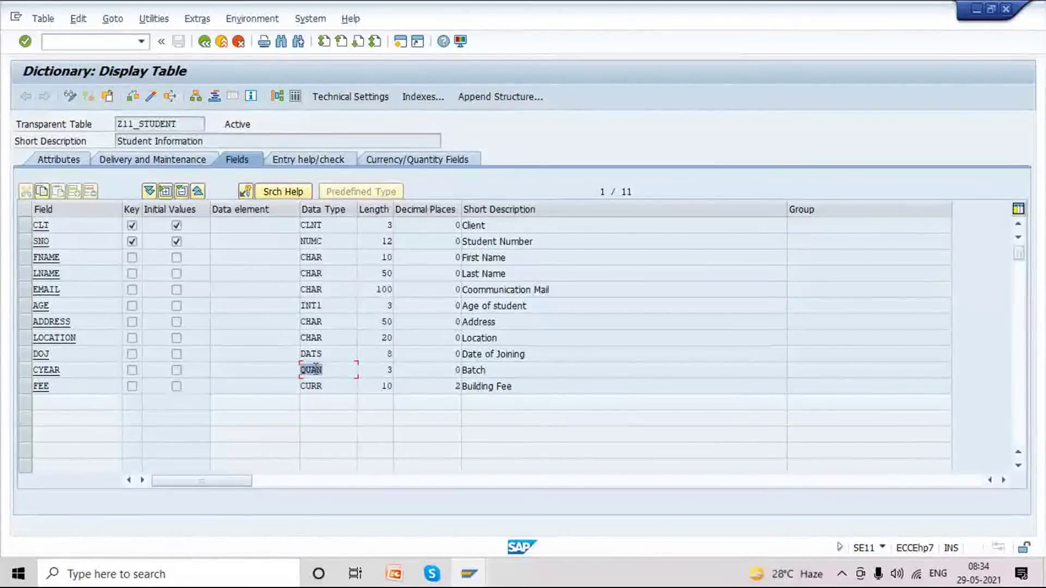
pyautogui.click(68, 369)
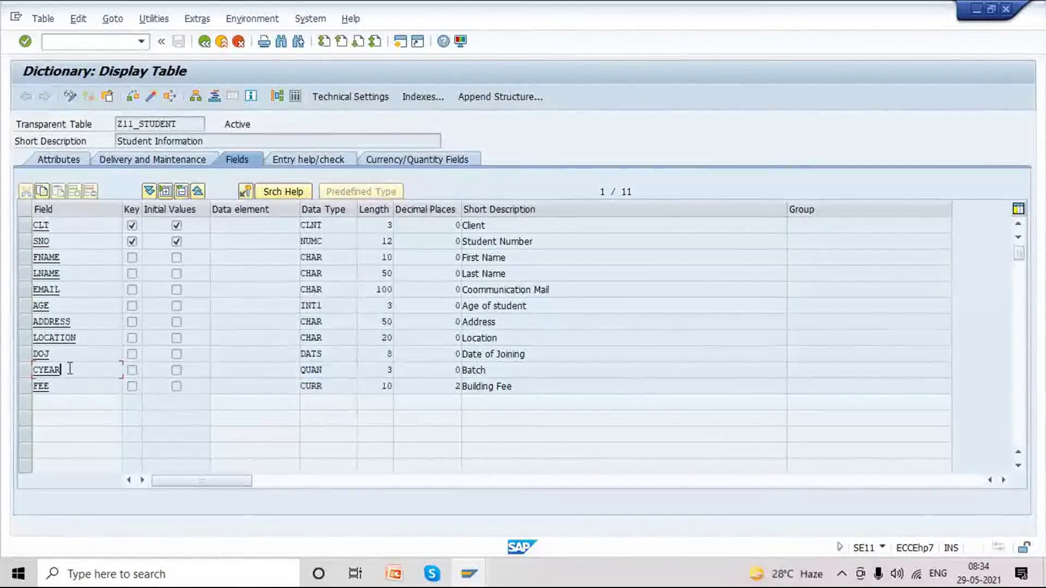
pyautogui.click(311, 370)
# Return to the ABAP Dictionary initial screen, redisplay table Z11_STUDENT and check its name and table category.
pyautogui.click(203, 44)
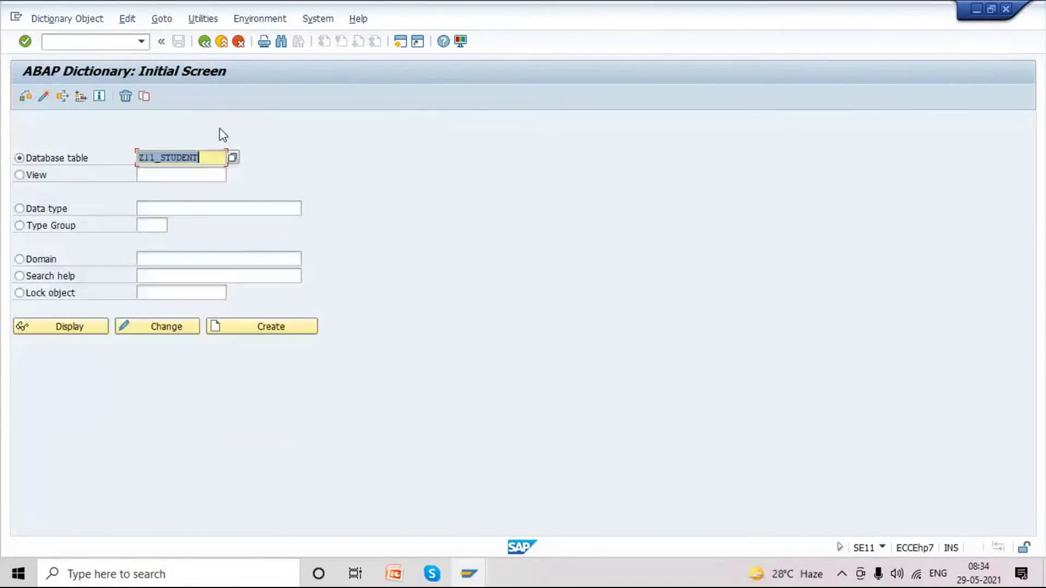
pyautogui.click(74, 327)
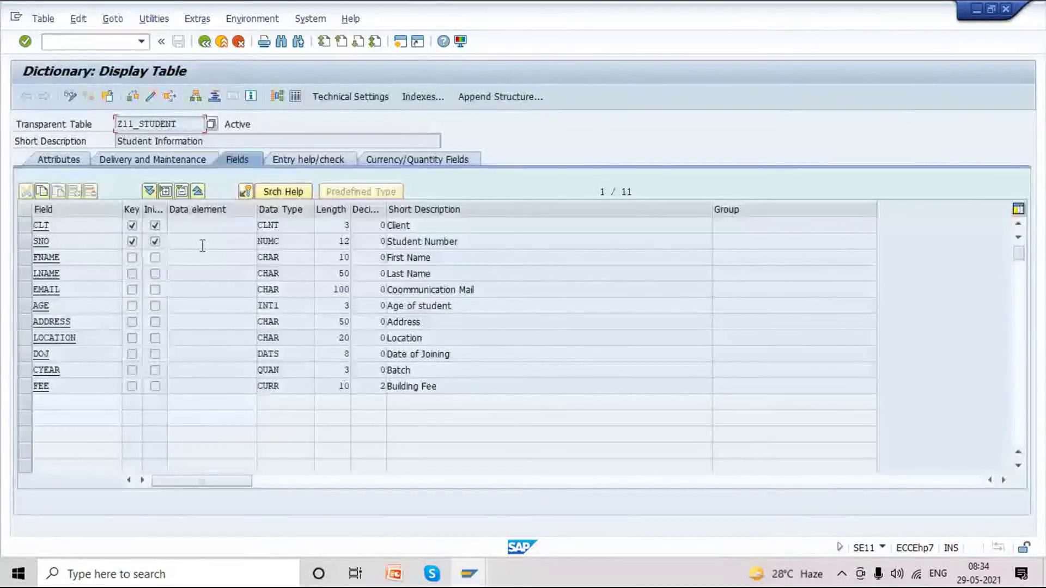
pyautogui.doubleClick(119, 124)
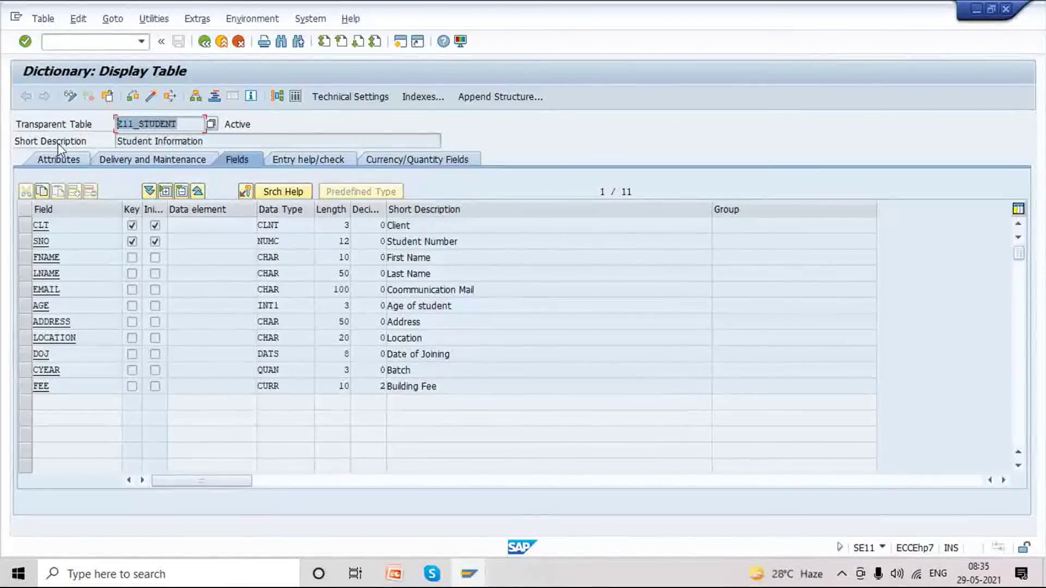
pyautogui.click(95, 123)
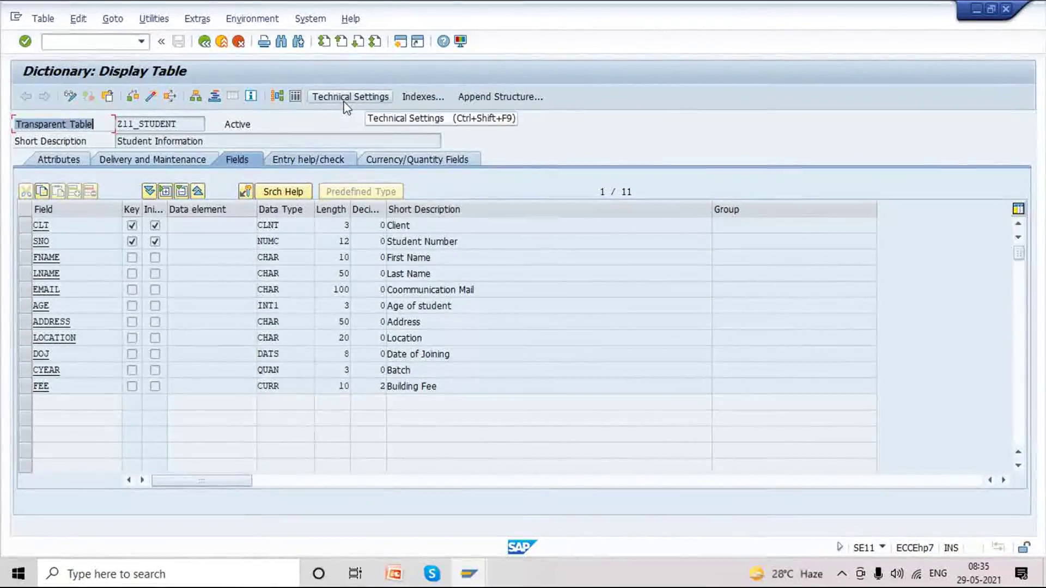
# Look through the extra functions for Z11_STUDENT and bring up the options for displaying or creating its table contents.
pyautogui.click(209, 22)
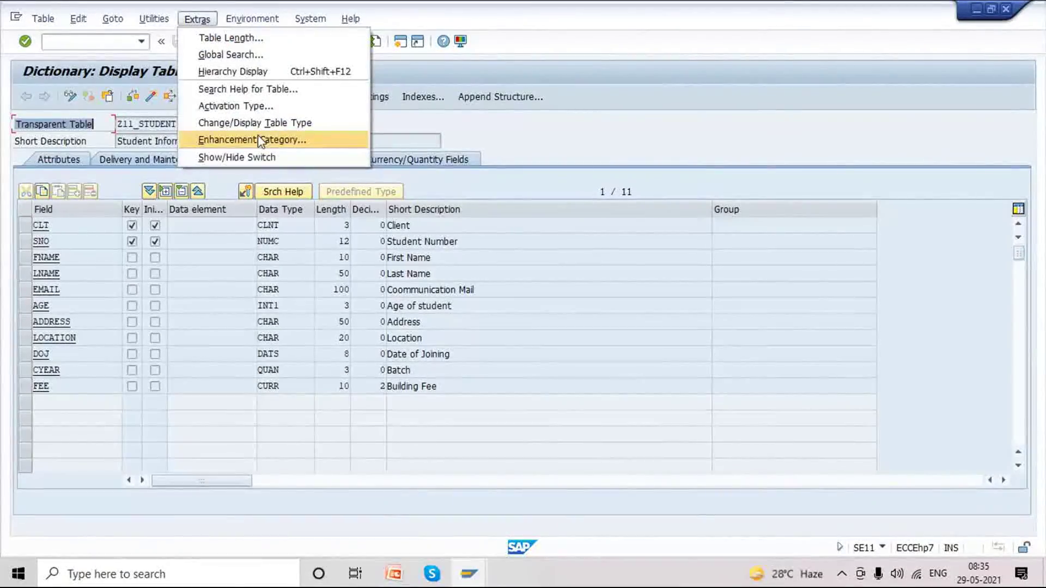
pyautogui.click(198, 19)
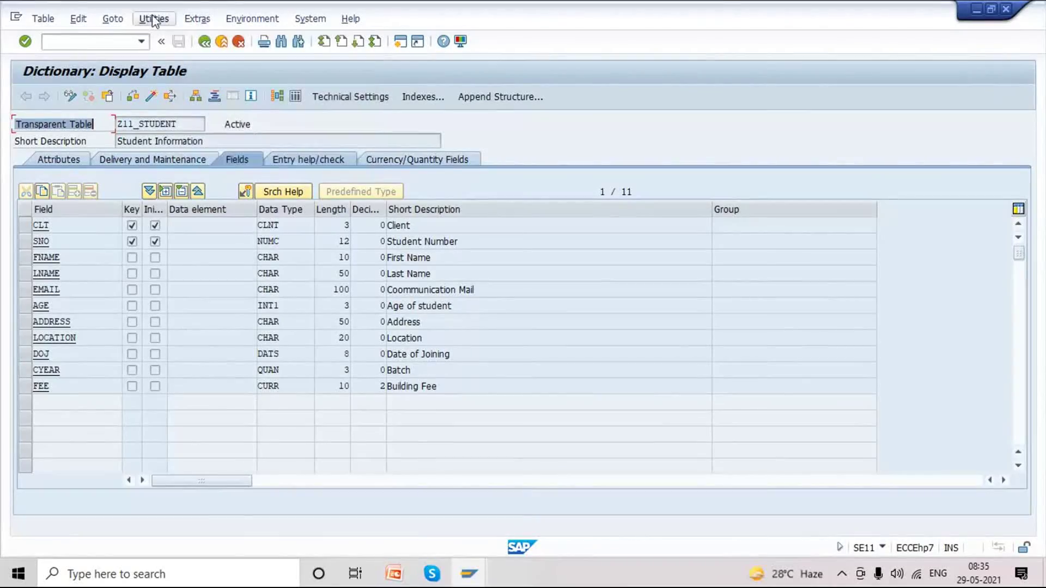
pyautogui.click(154, 20)
pyautogui.moveTo(210, 207)
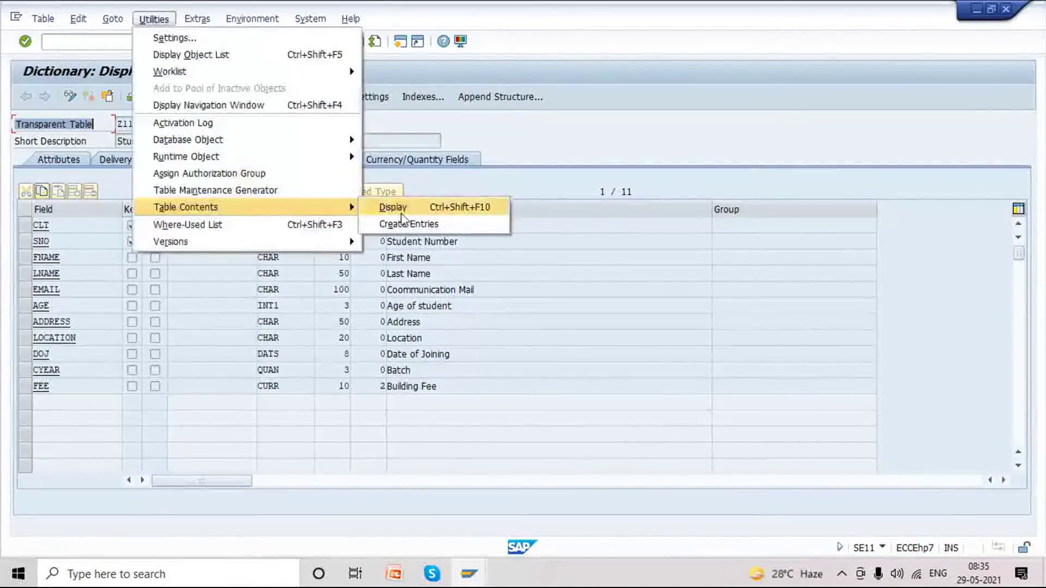